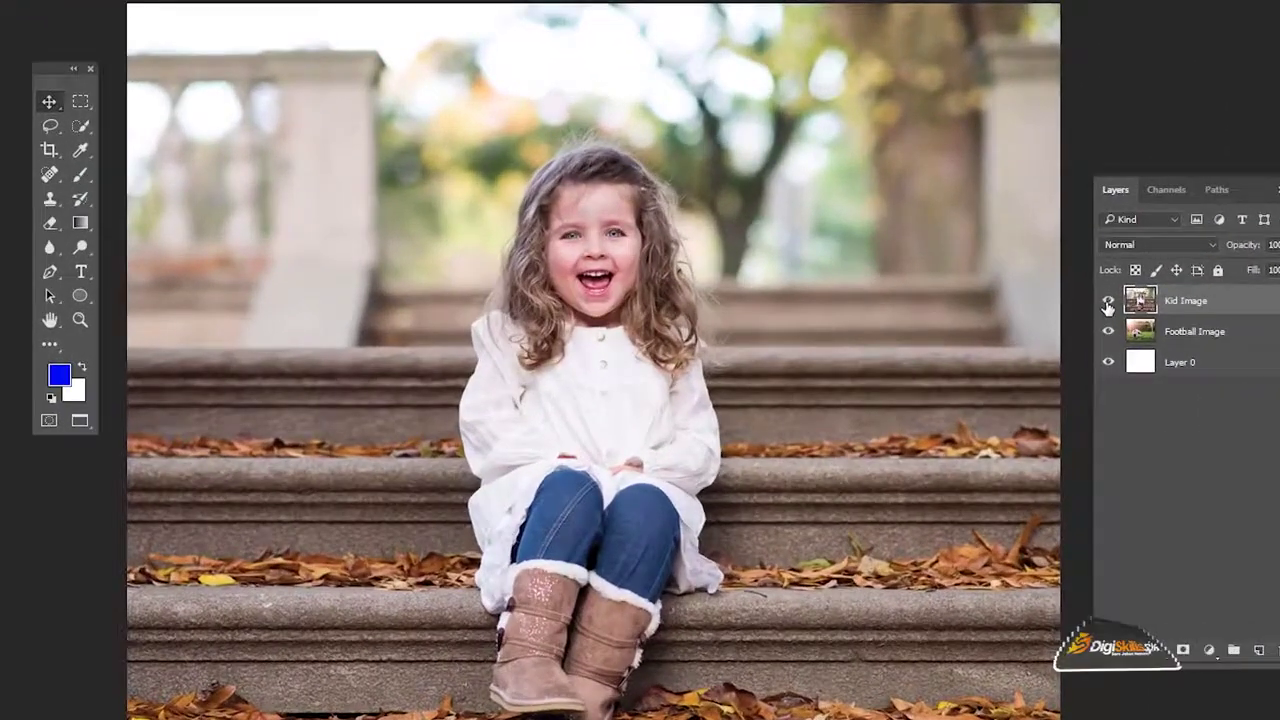
Step: Hide the Football Image layer and make the visible Kid Image layer active again
click(1108, 305)
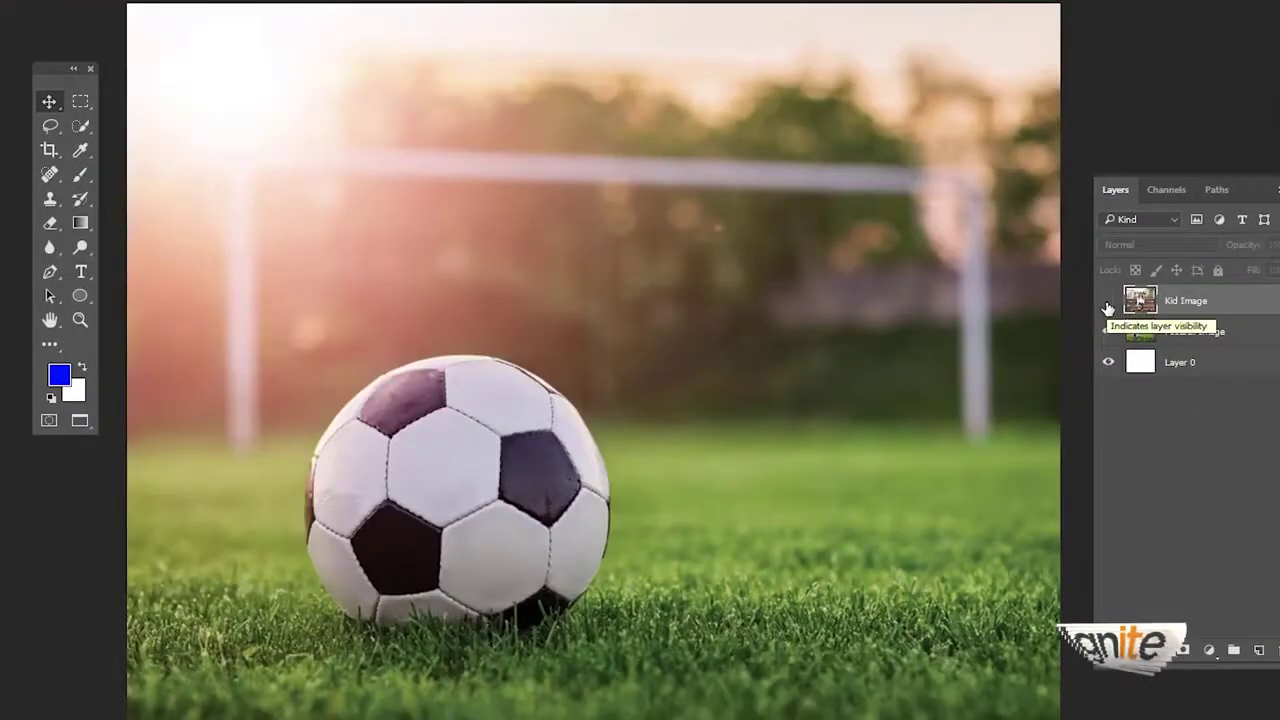
click(1108, 302)
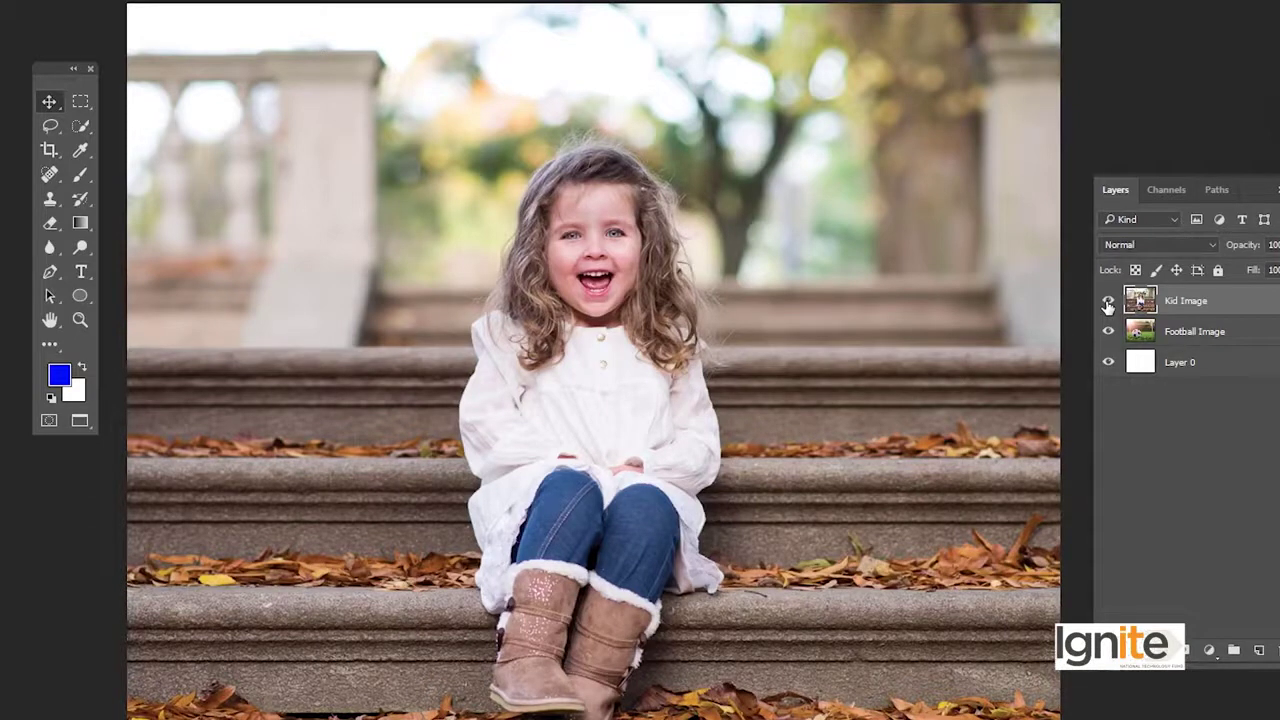
click(1108, 304)
click(1215, 334)
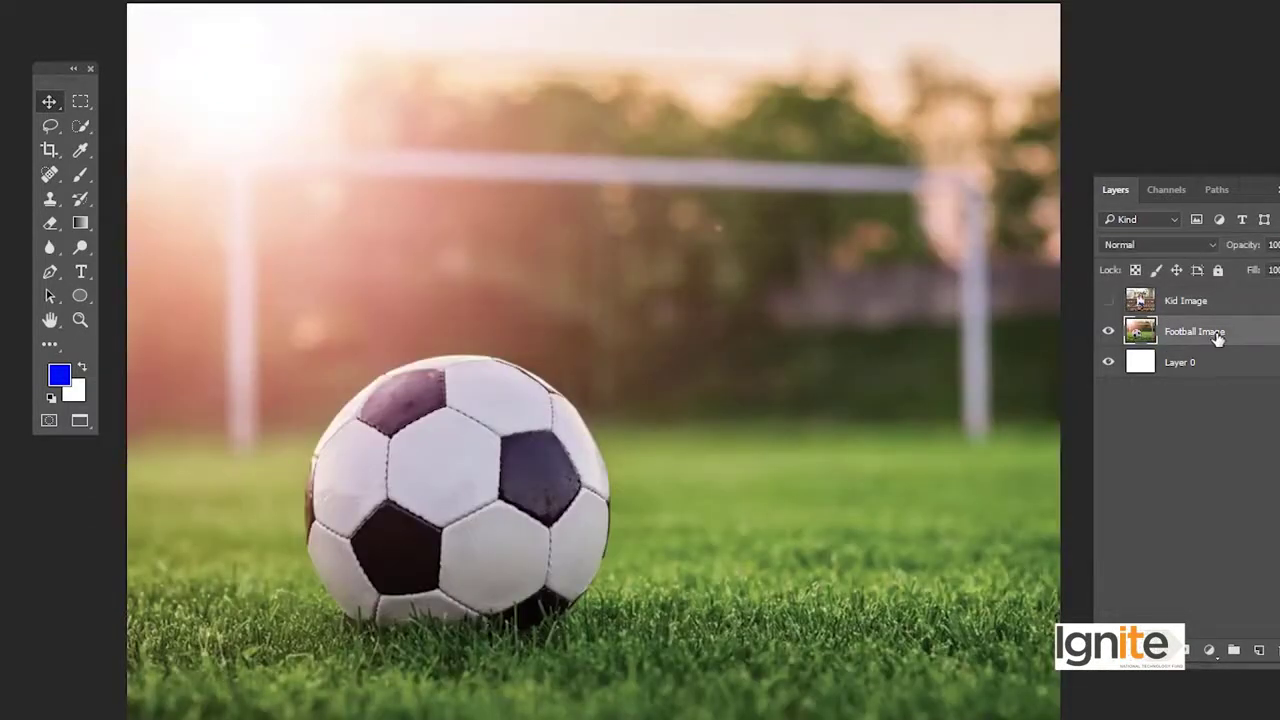
click(1108, 301)
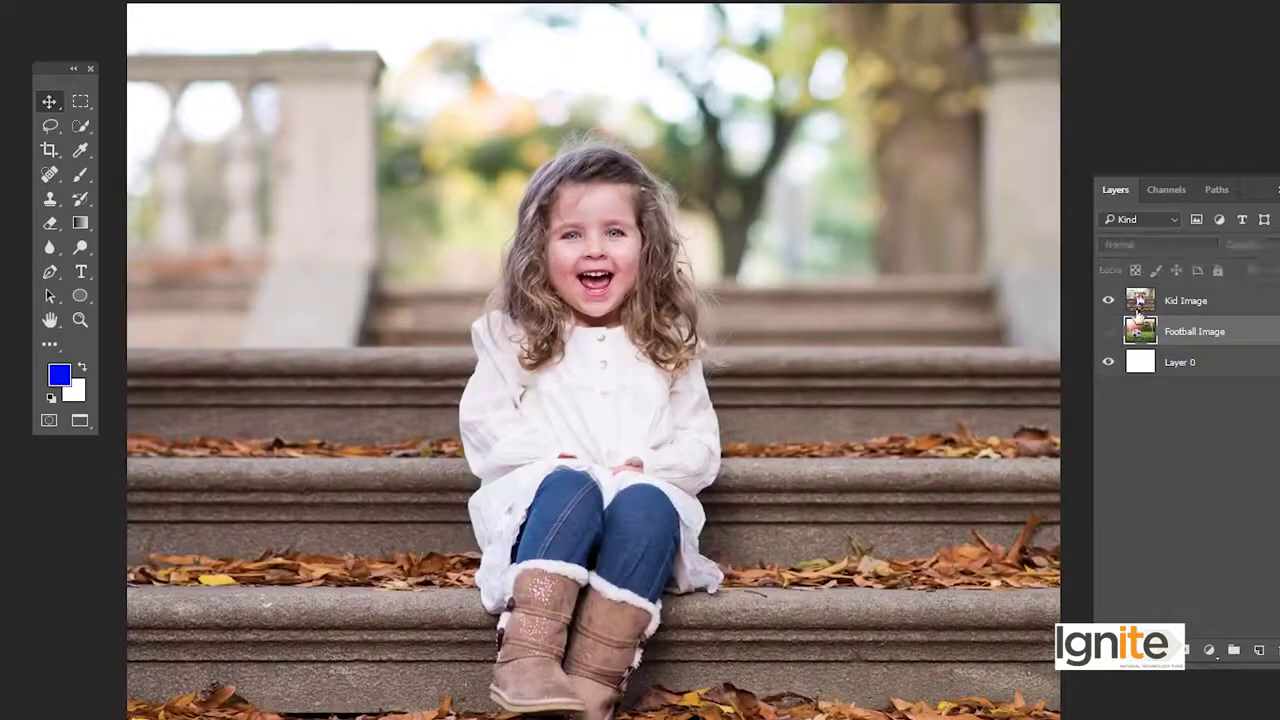
click(1145, 305)
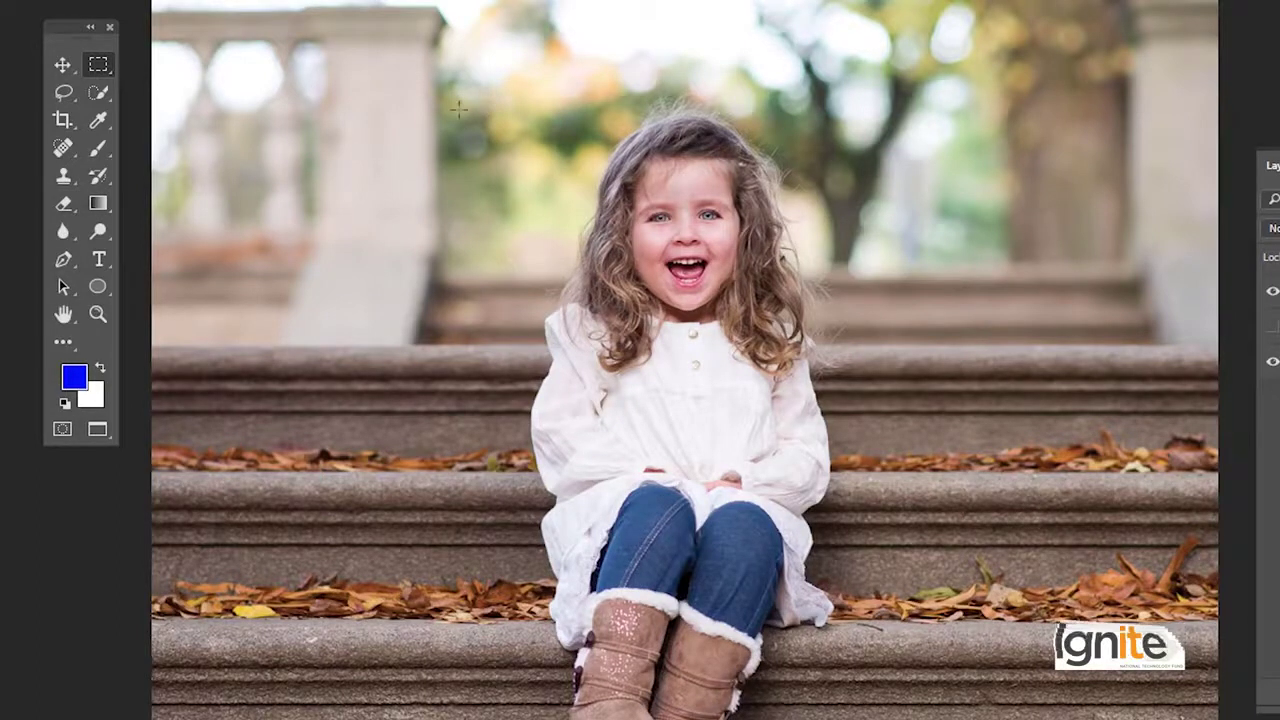
Step: Drag a tall rectangle of about 3.9 × 6.7 inches around the seated girl
drag(468, 88, 512, 169)
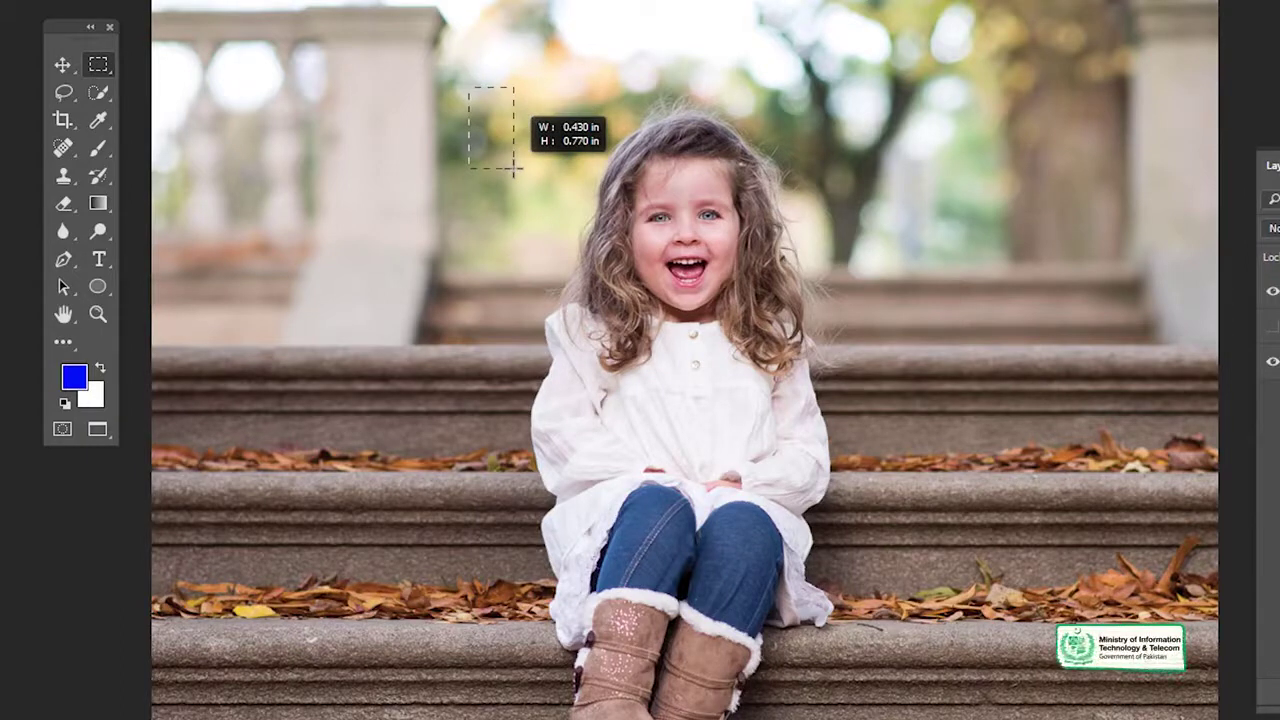
drag(513, 169, 866, 670)
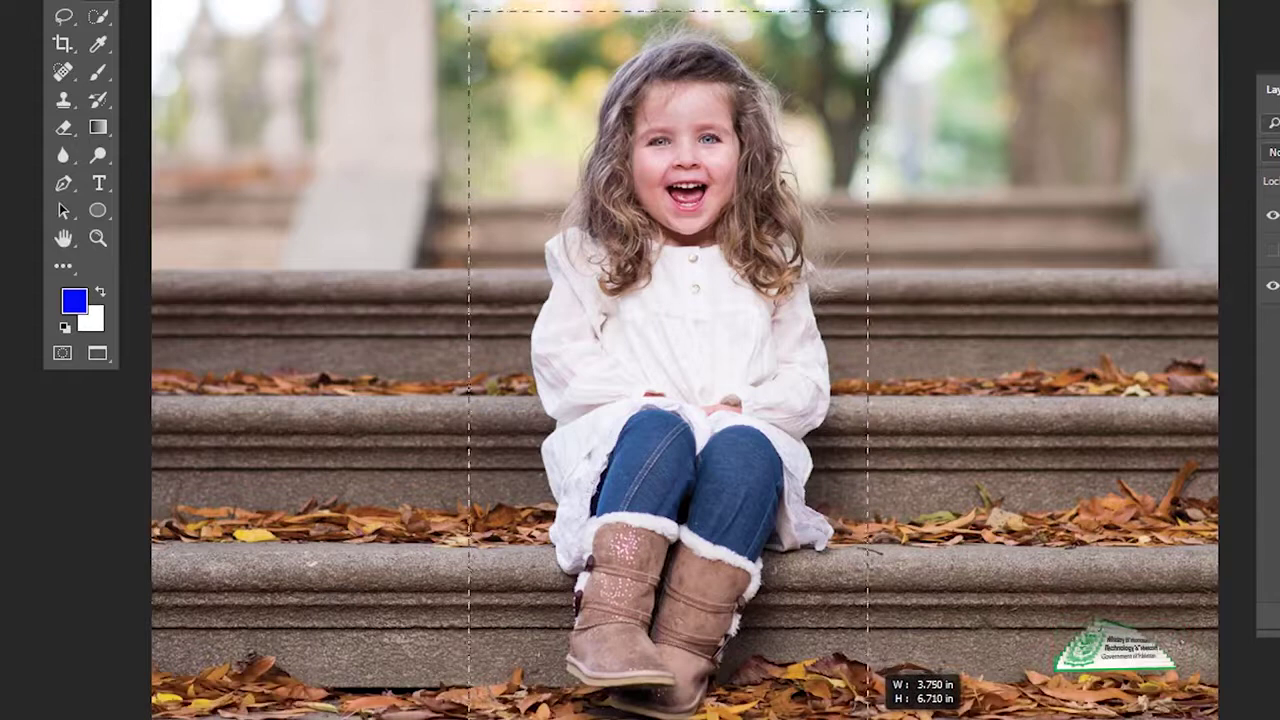
drag(866, 670, 883, 676)
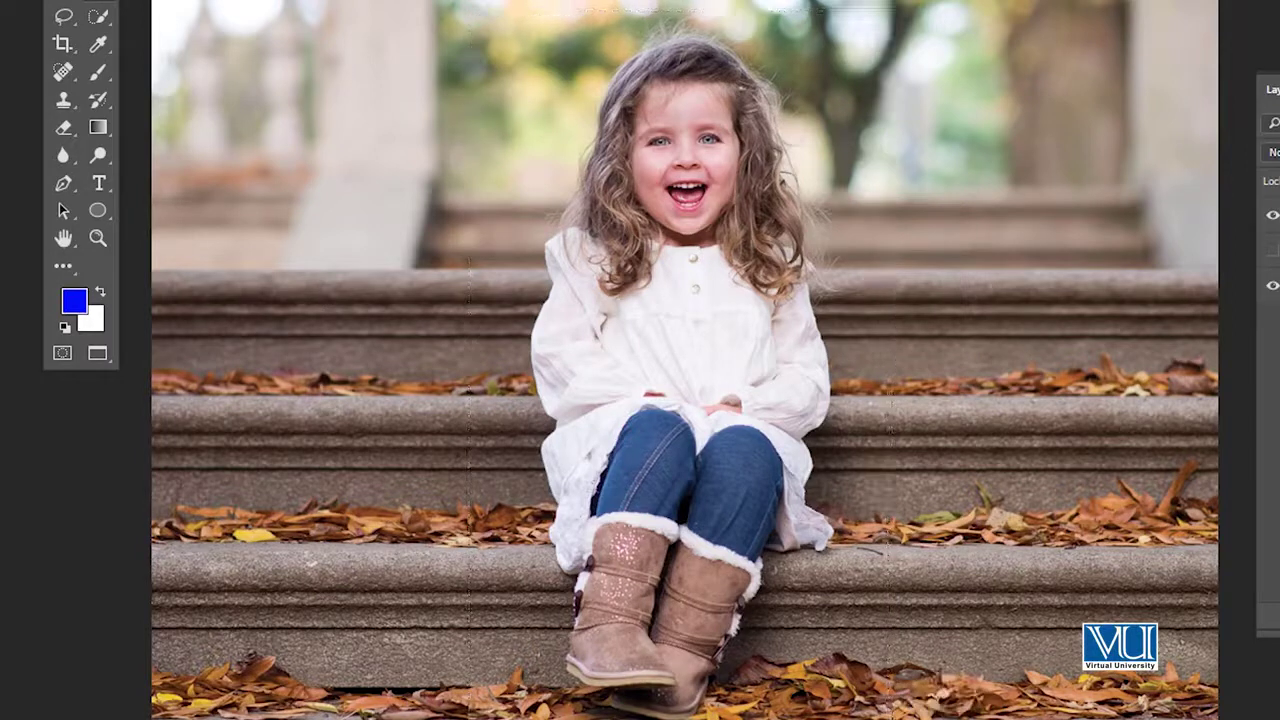
drag(888, 676, 890, 676)
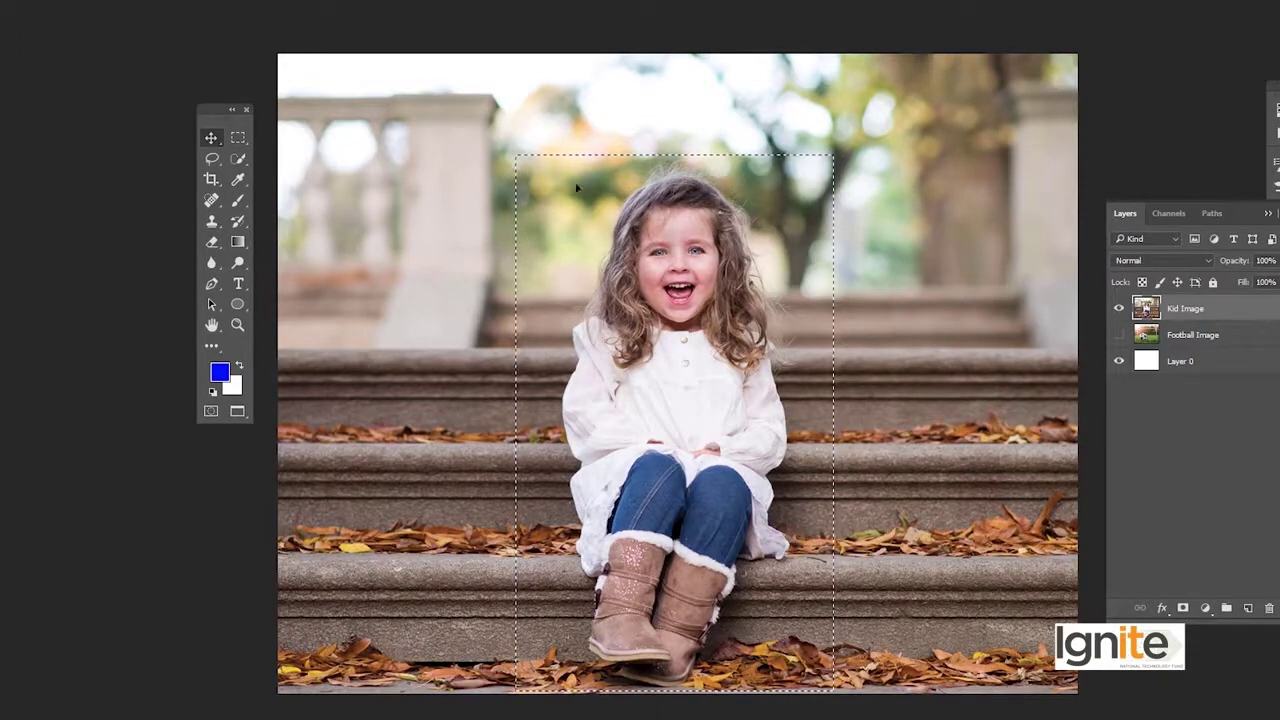
drag(730, 298, 575, 205)
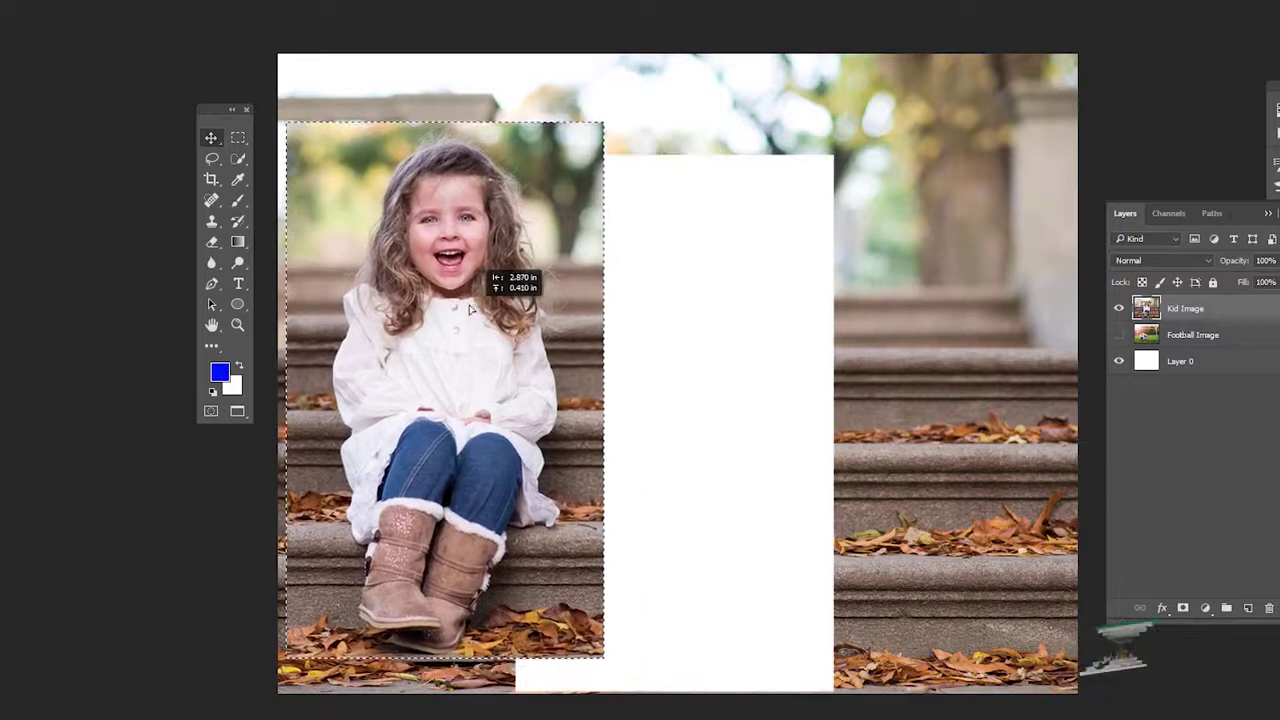
mouse_move(572, 250)
mouse_down()
mouse_move(995, 210)
mouse_move(1022, 343)
mouse_up()
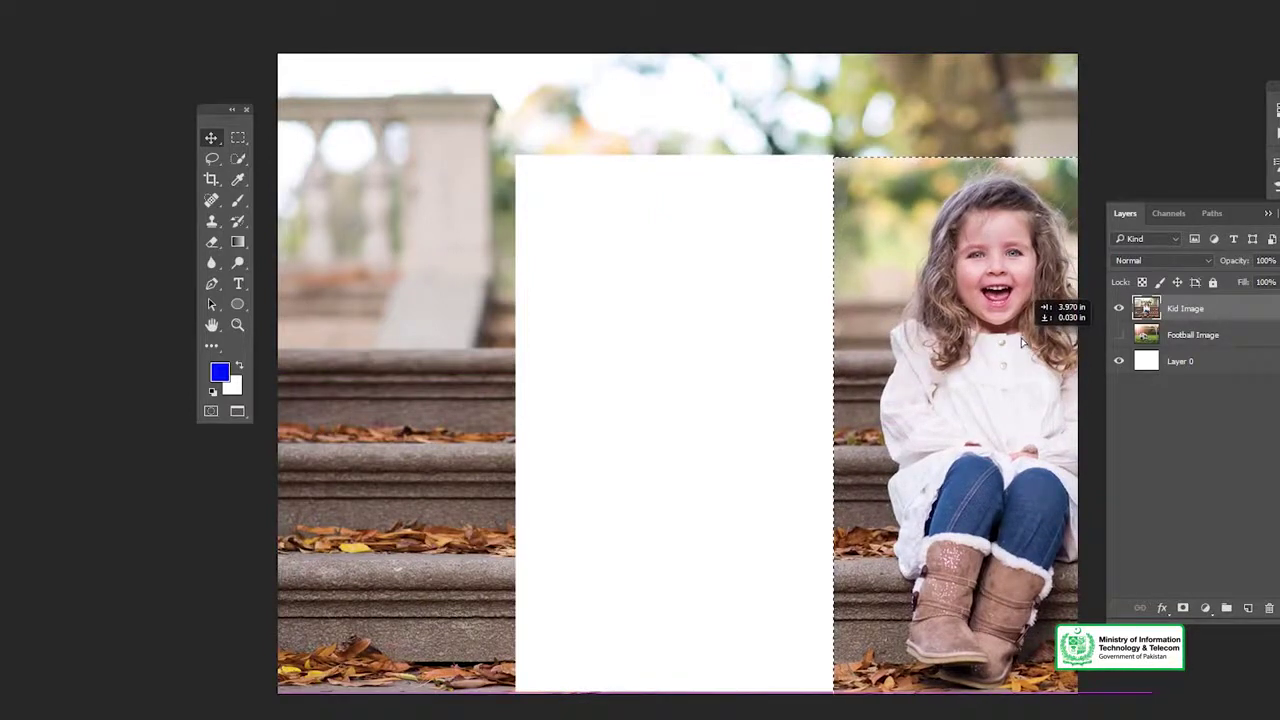
drag(1022, 343, 1023, 341)
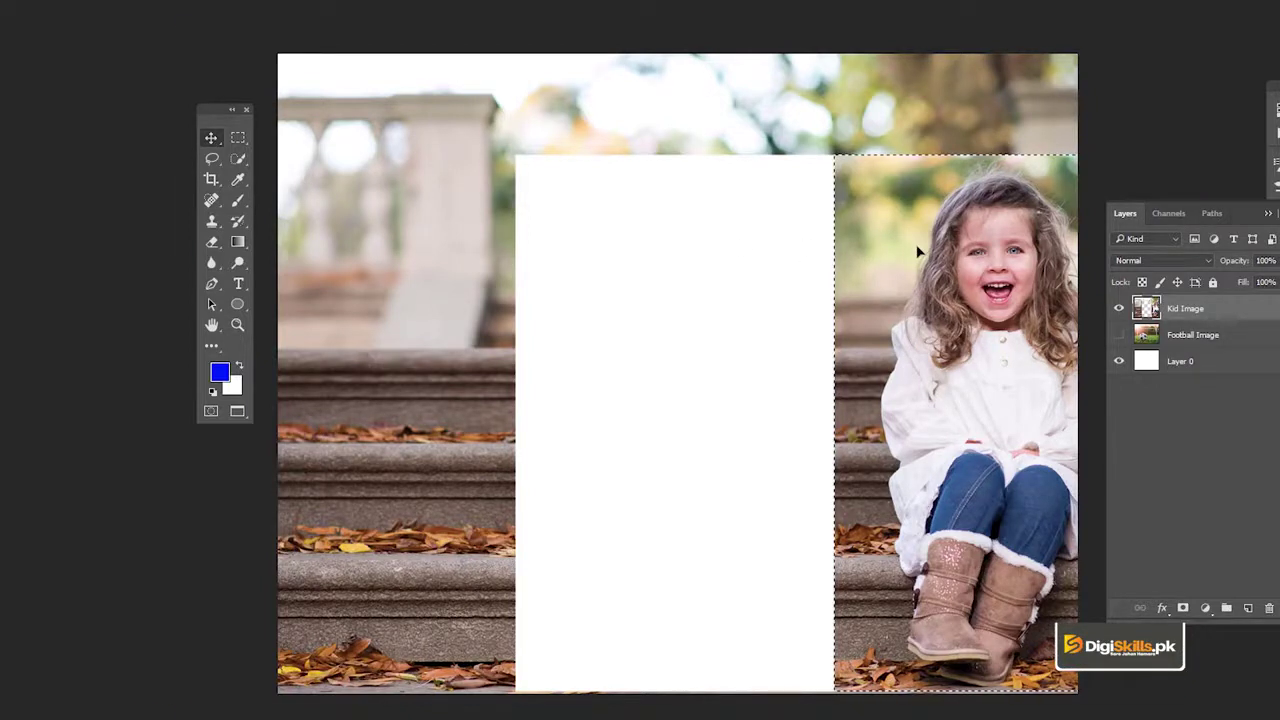
key(ctrl+z)
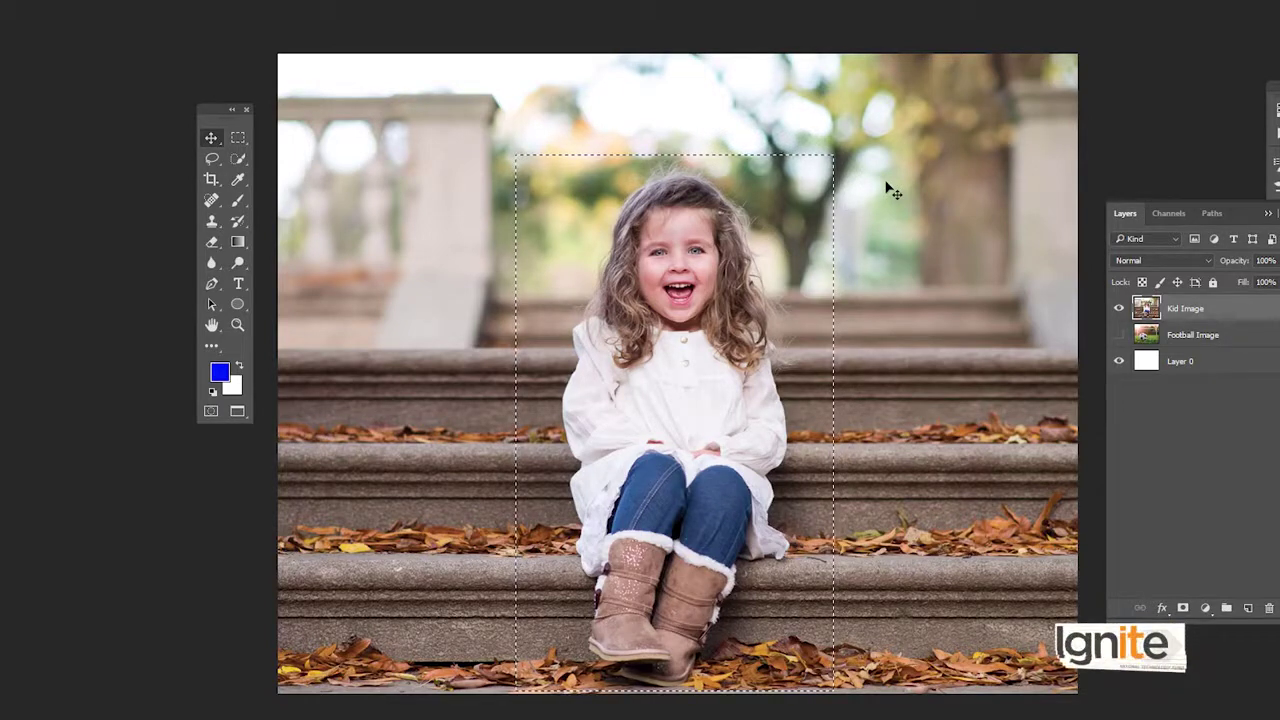
Step: Delete the selection, restore the girl with an undo, then invert the selection
key(Delete)
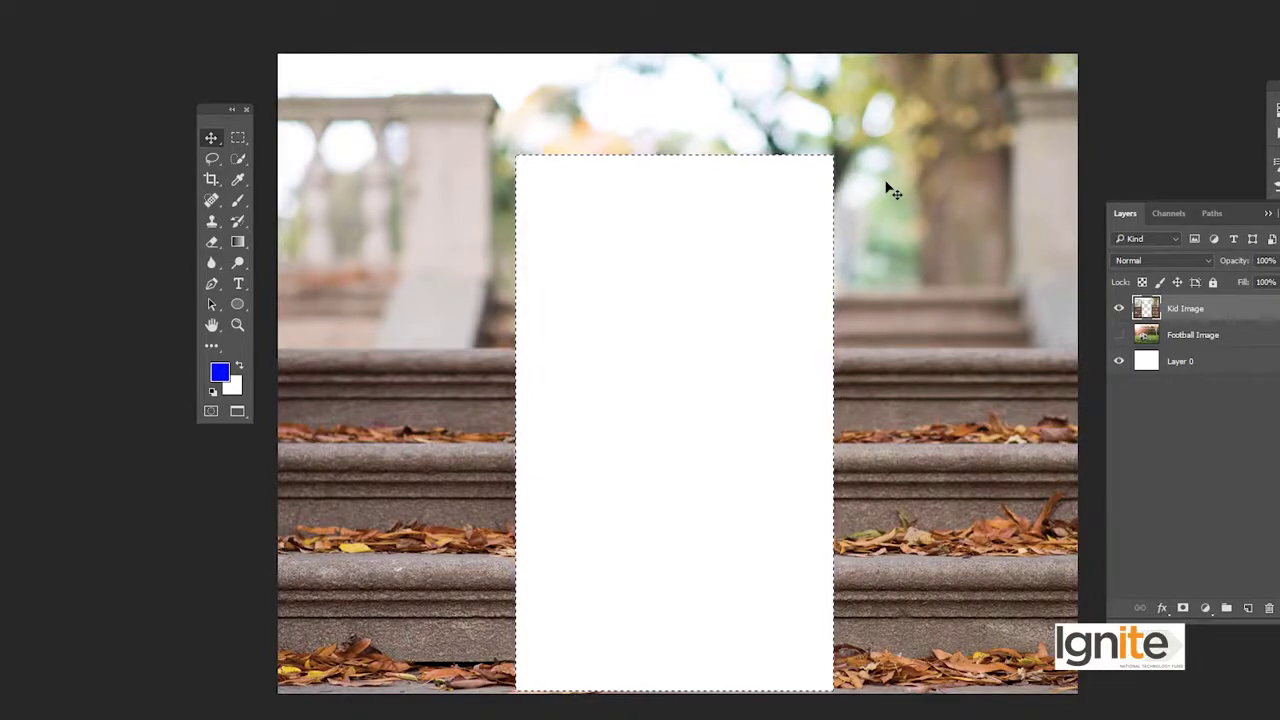
key(ctrl+z)
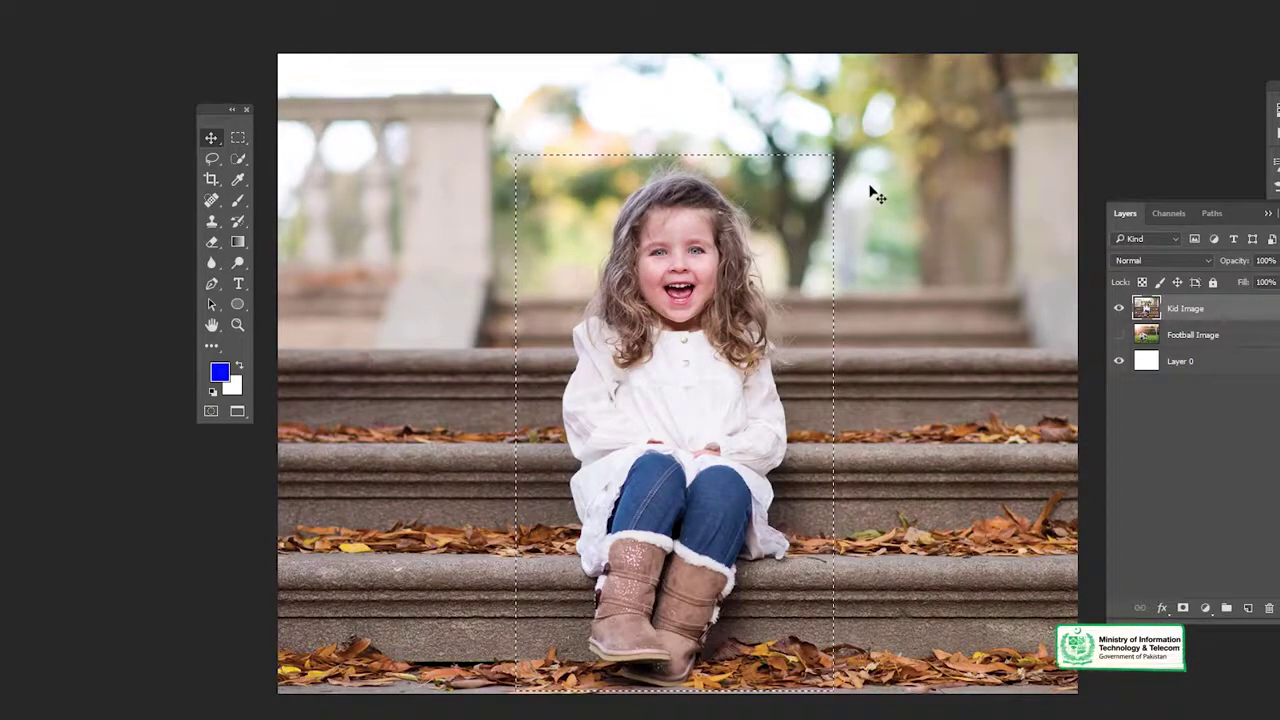
key(ctrl+shift+i)
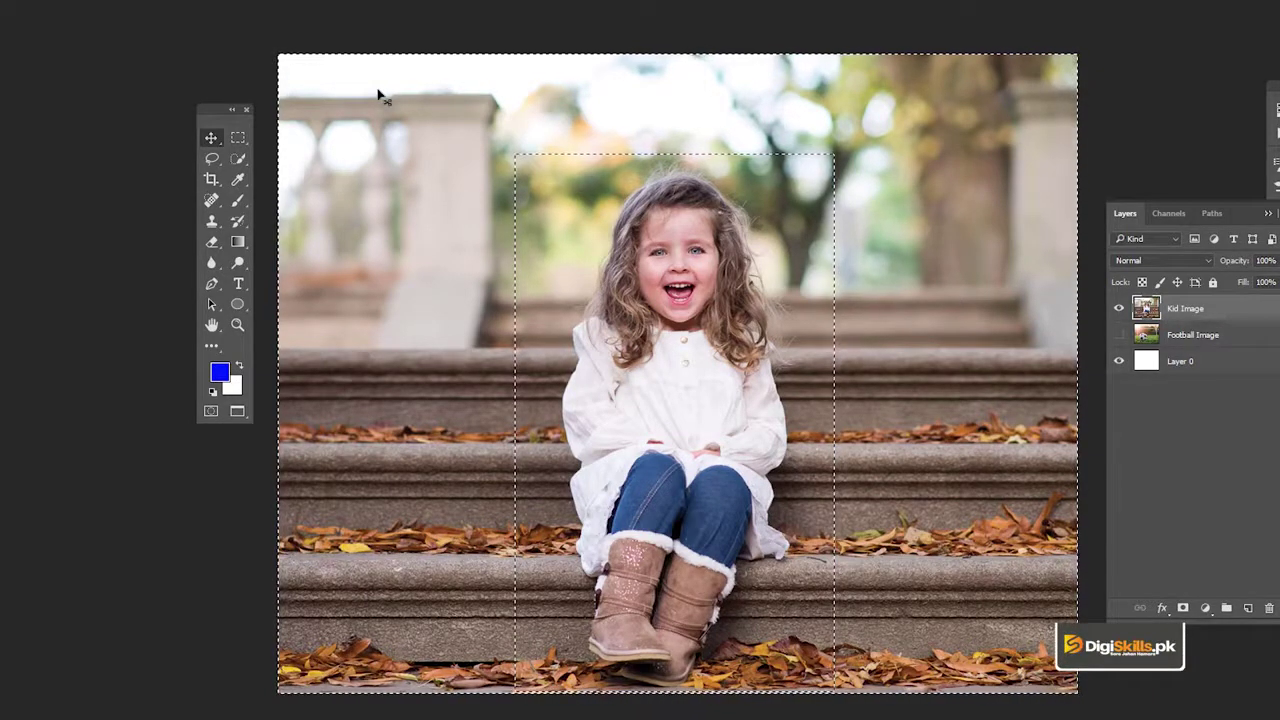
Step: Delete the area outside the girl, clear the selection, and list the marquee tool variants
key(Delete)
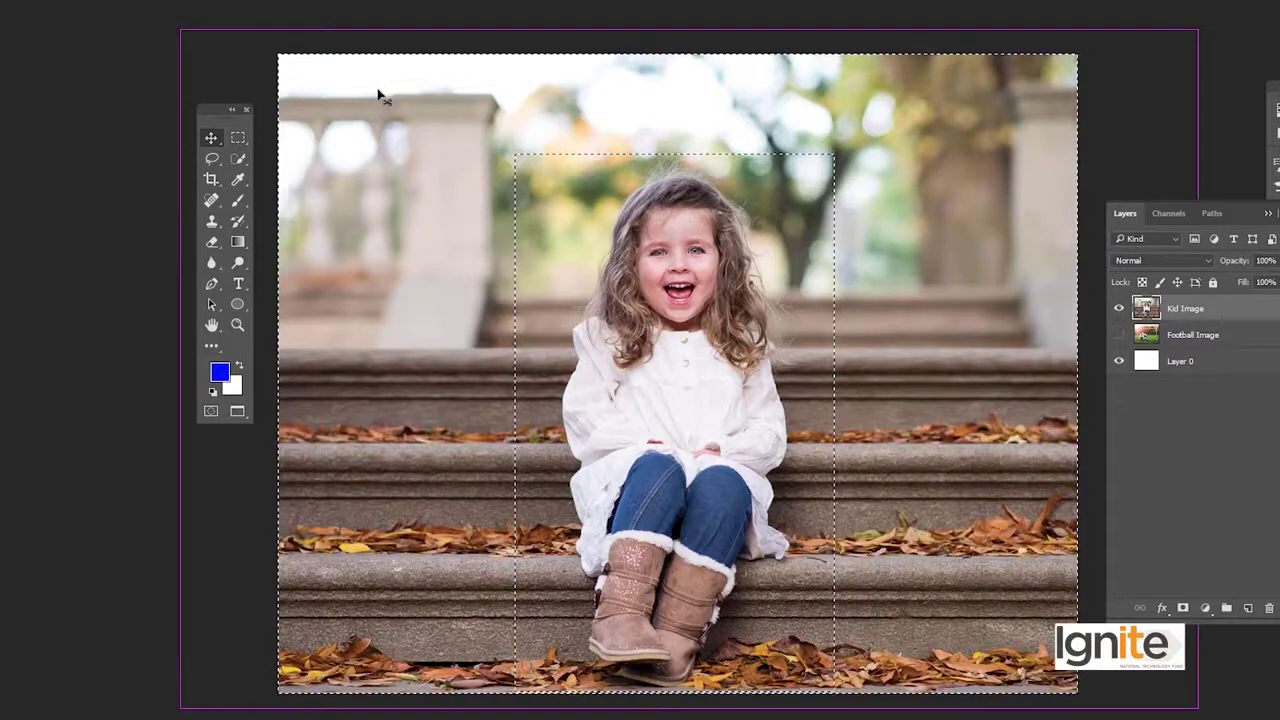
key(ctrl+d)
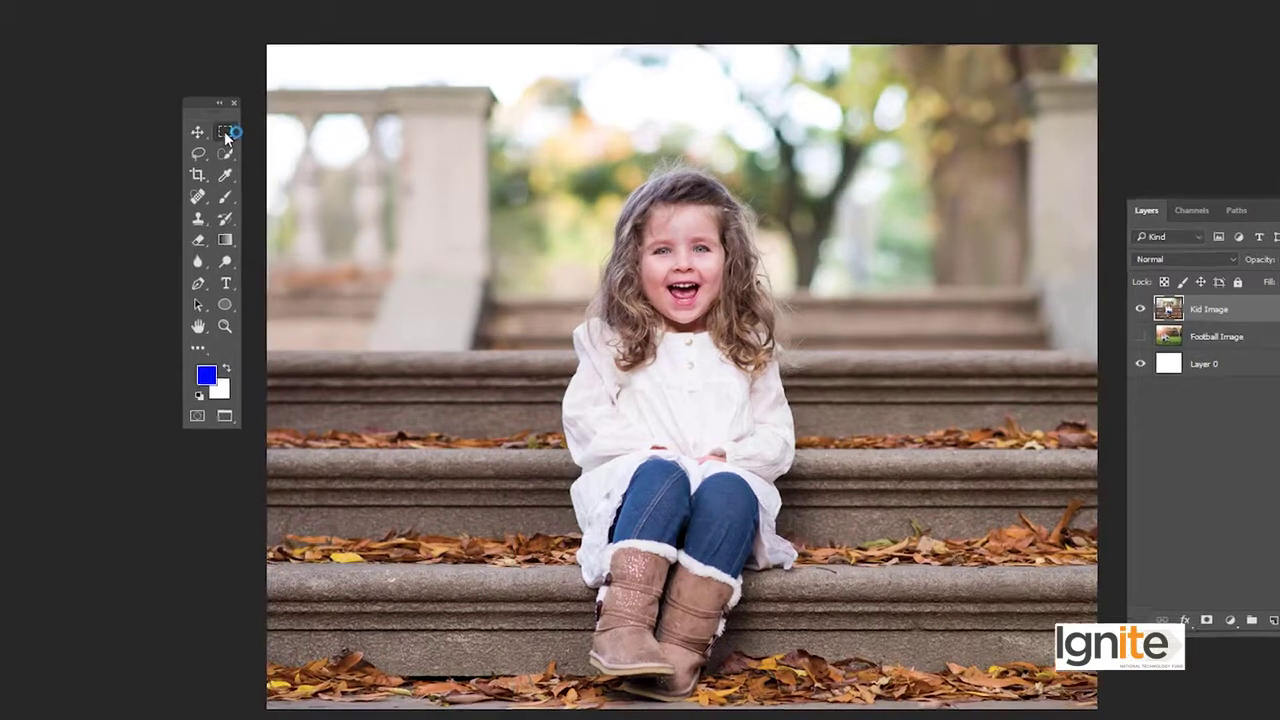
right_click(238, 140)
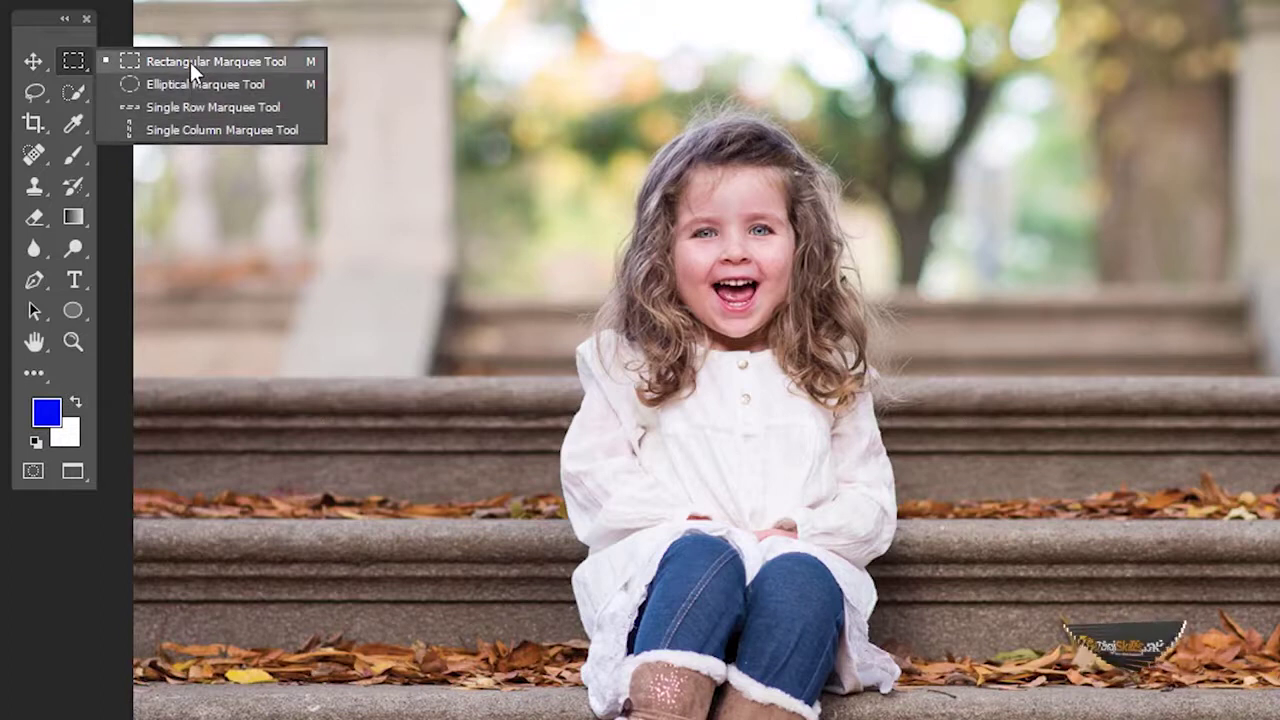
click(190, 60)
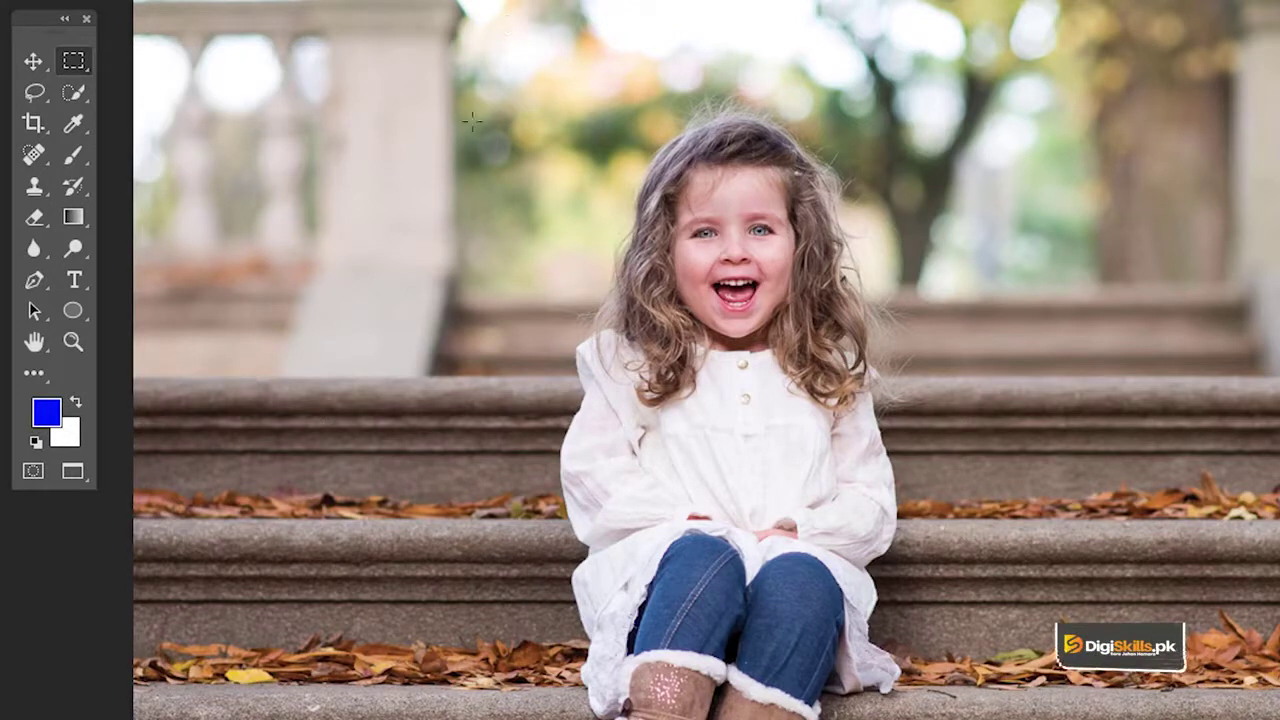
mouse_move(525, 95)
mouse_down()
mouse_move(697, 278)
mouse_move(937, 467)
mouse_up()
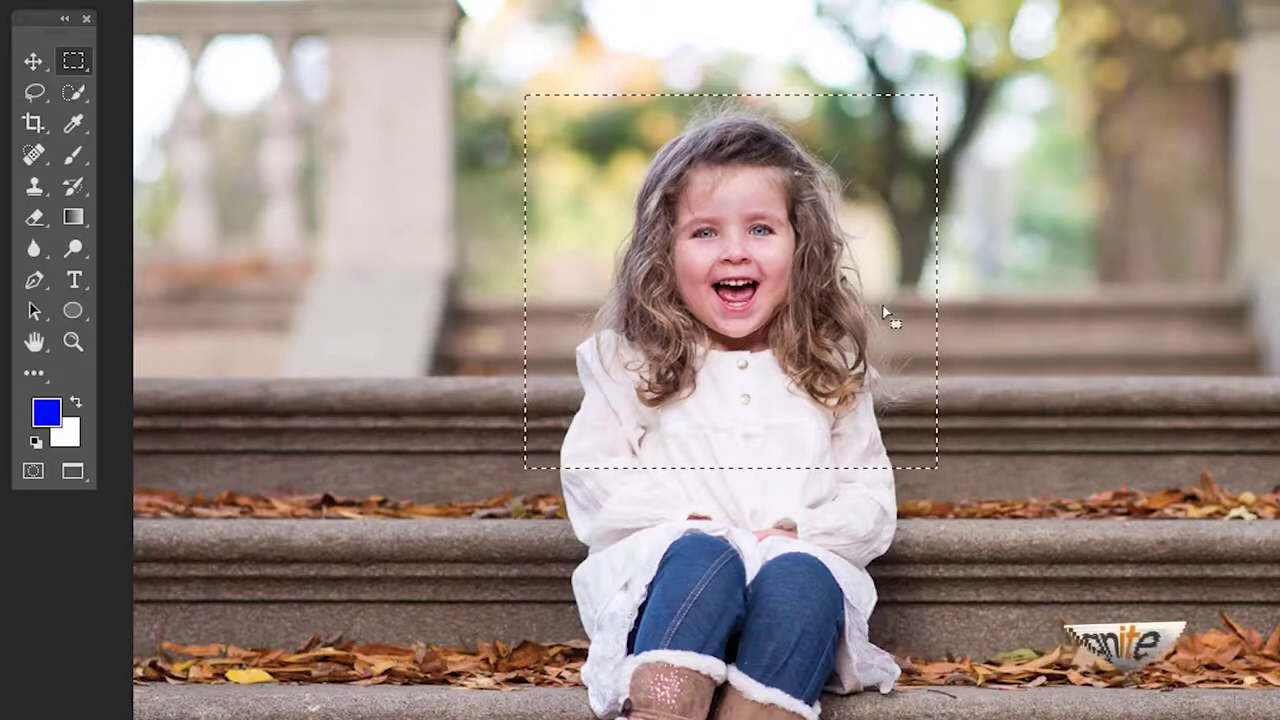
key(v)
key(ctrl+BackSpace)
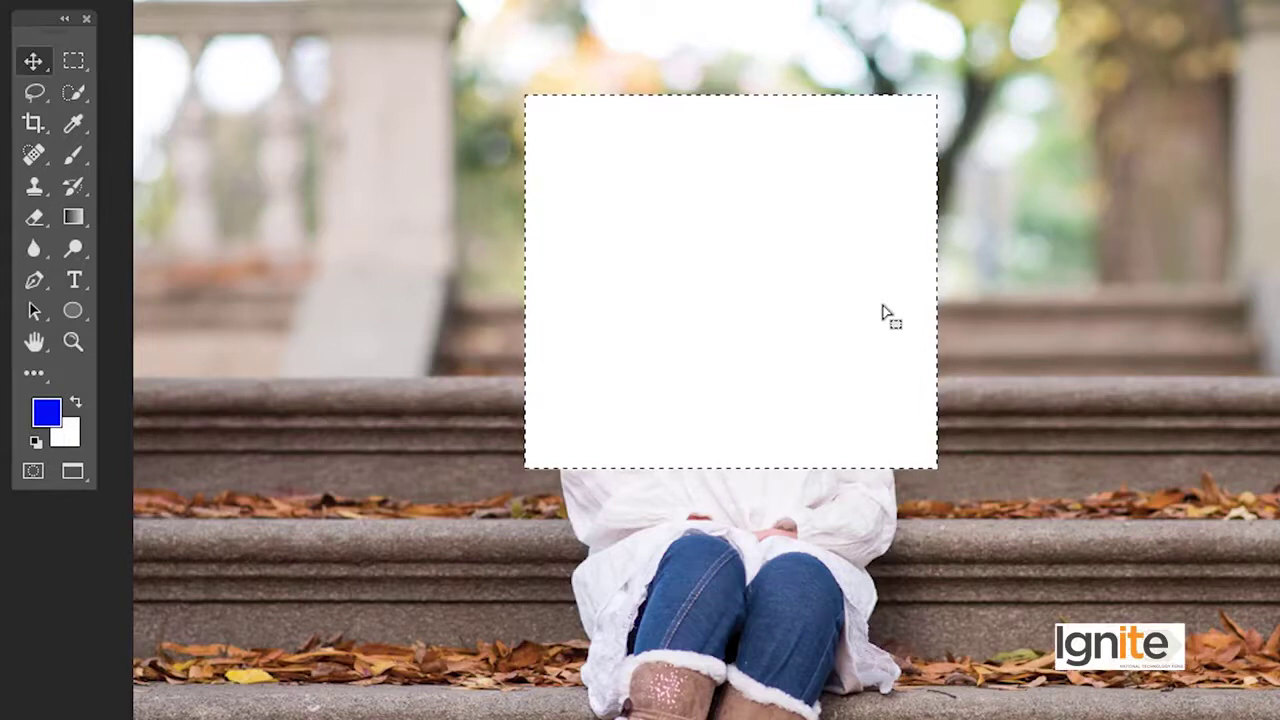
key(ctrl+z)
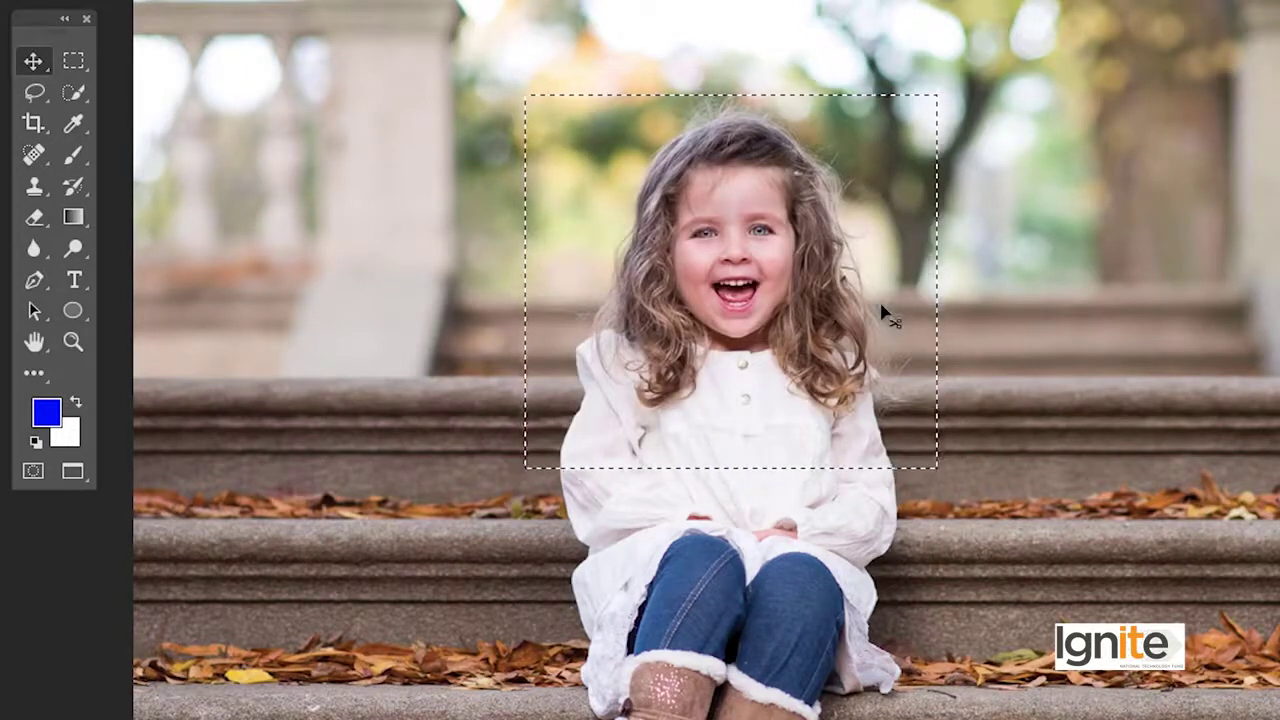
mouse_move(768, 289)
mouse_down()
mouse_move(1190, 285)
mouse_move(1188, 307)
mouse_up()
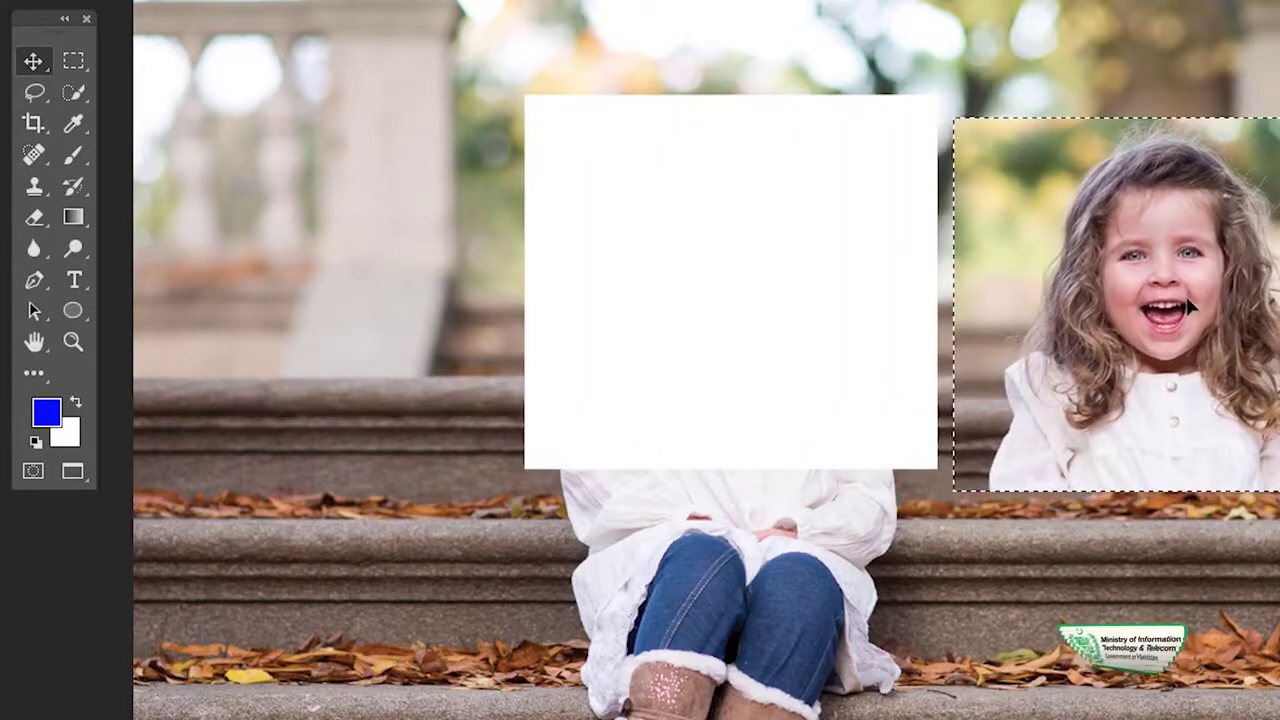
key(ctrl+z)
key(ctrl+d)
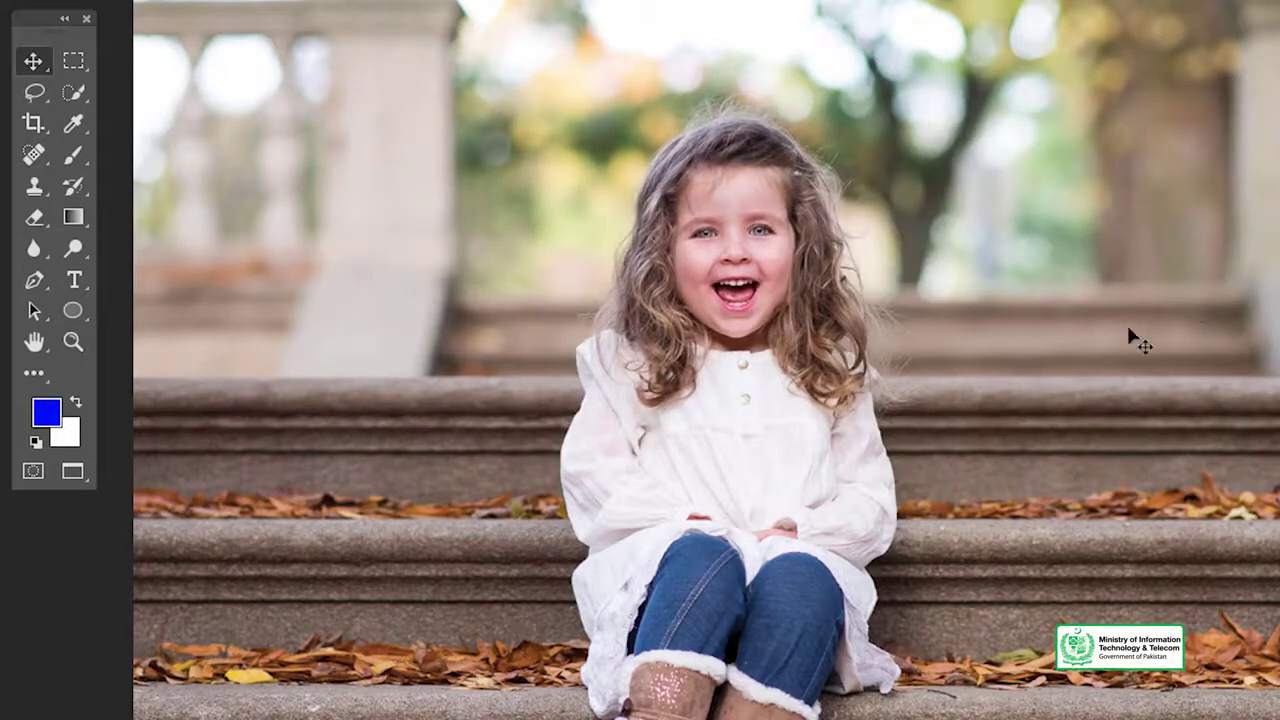
right_click(72, 64)
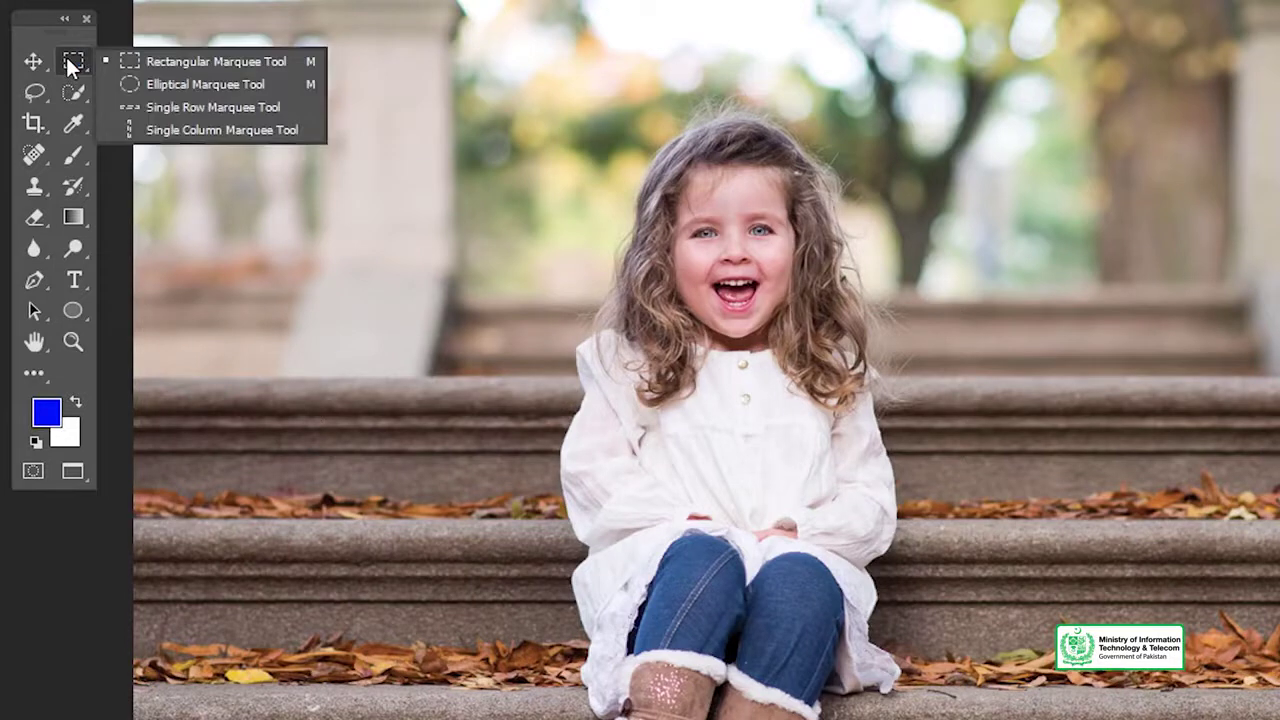
click(132, 87)
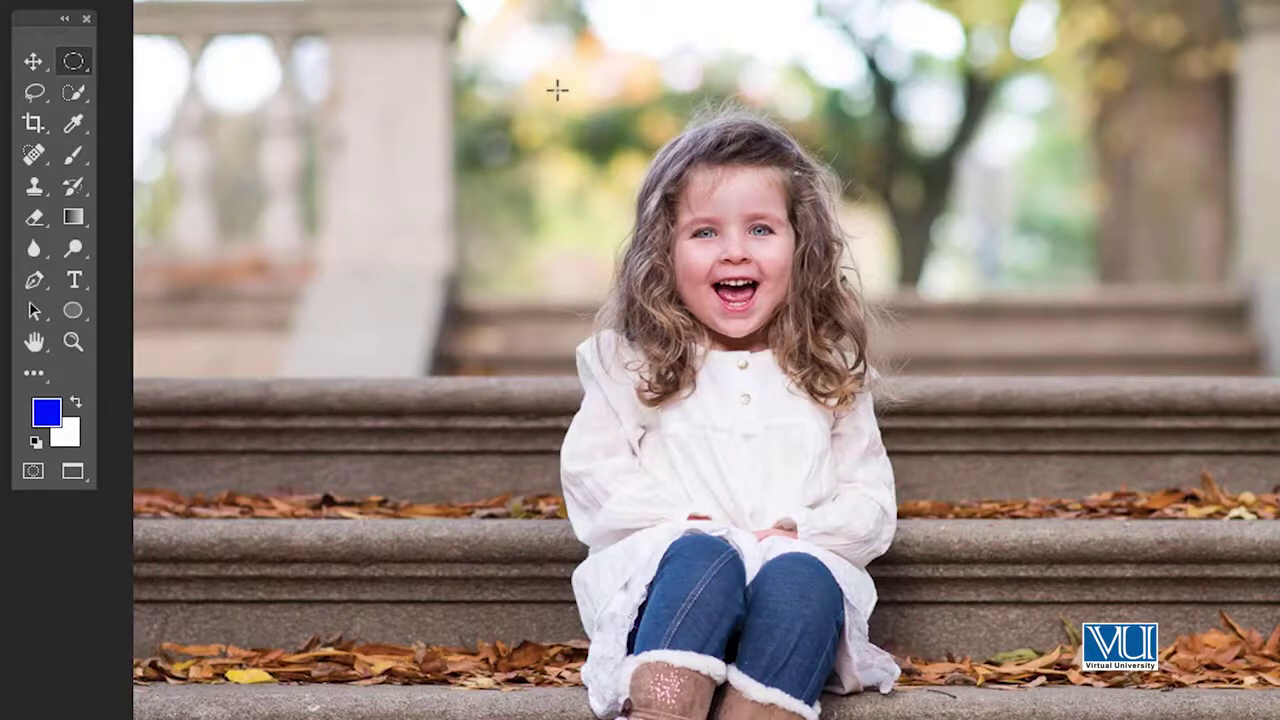
mouse_move(549, 93)
mouse_down()
mouse_move(926, 488)
mouse_move(916, 493)
mouse_up()
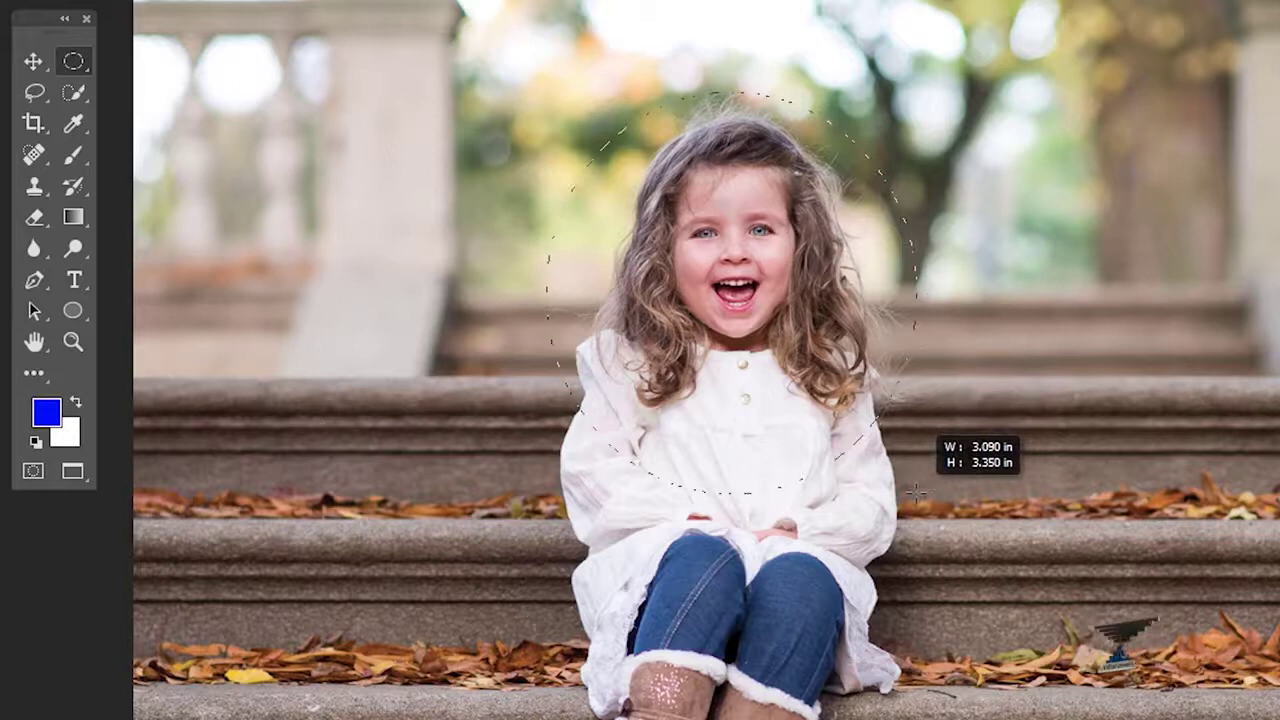
drag(916, 492, 916, 492)
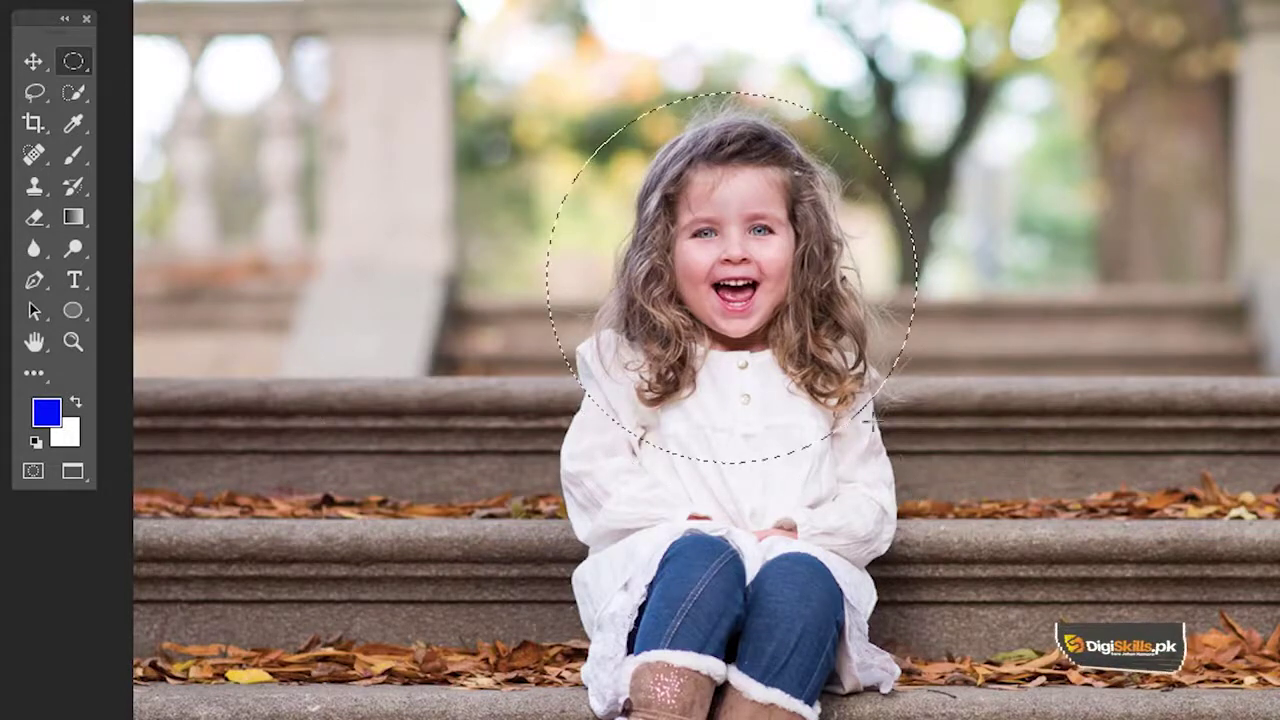
key(v)
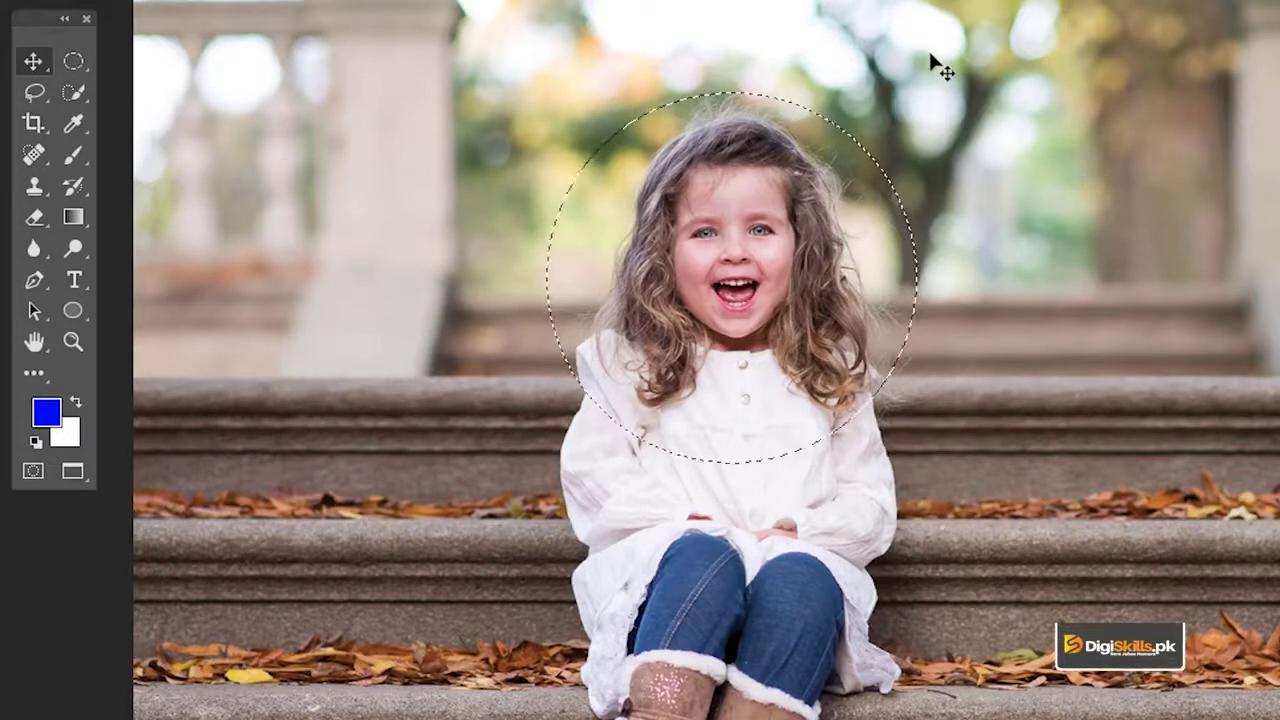
key(BackSpace)
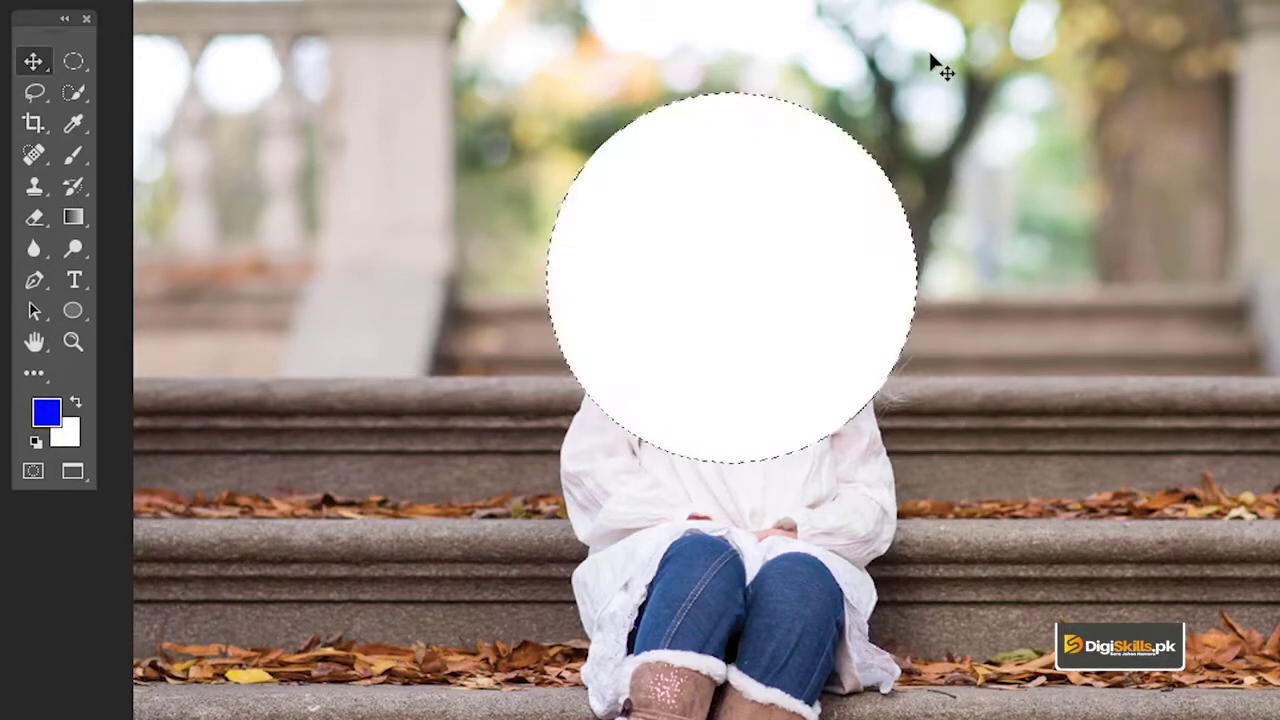
key(ctrl+z)
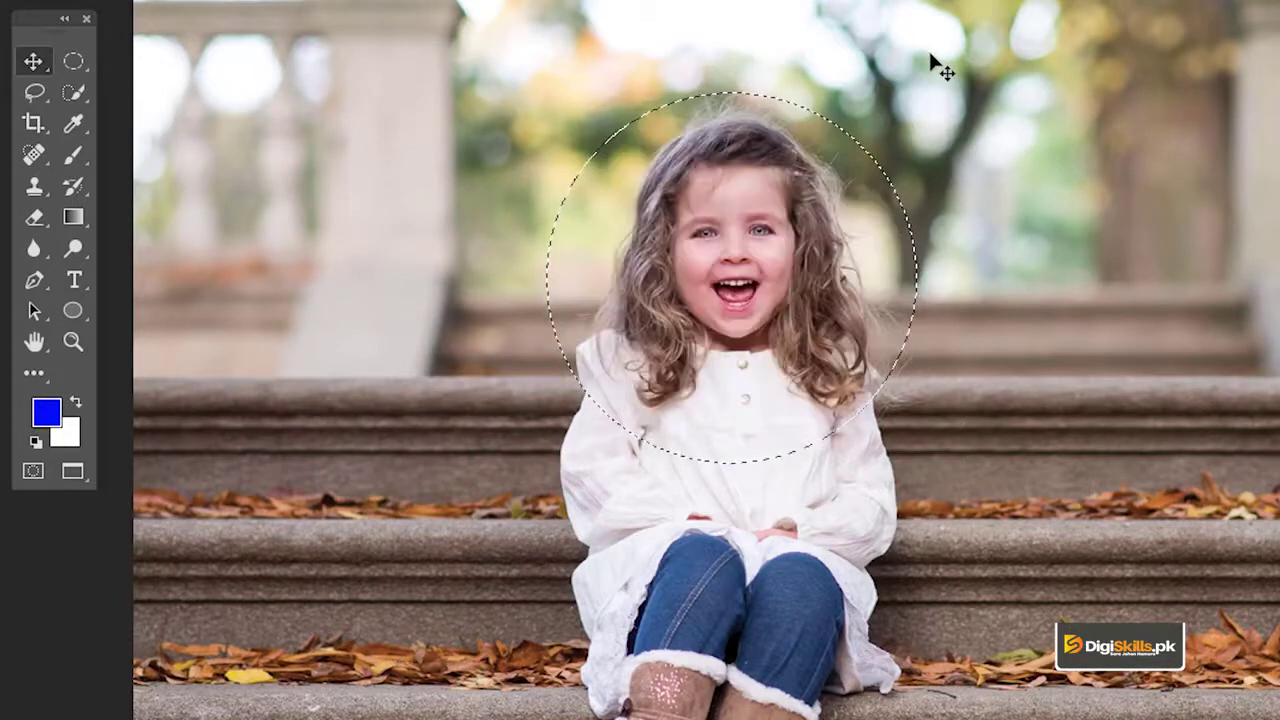
key(ctrl+d)
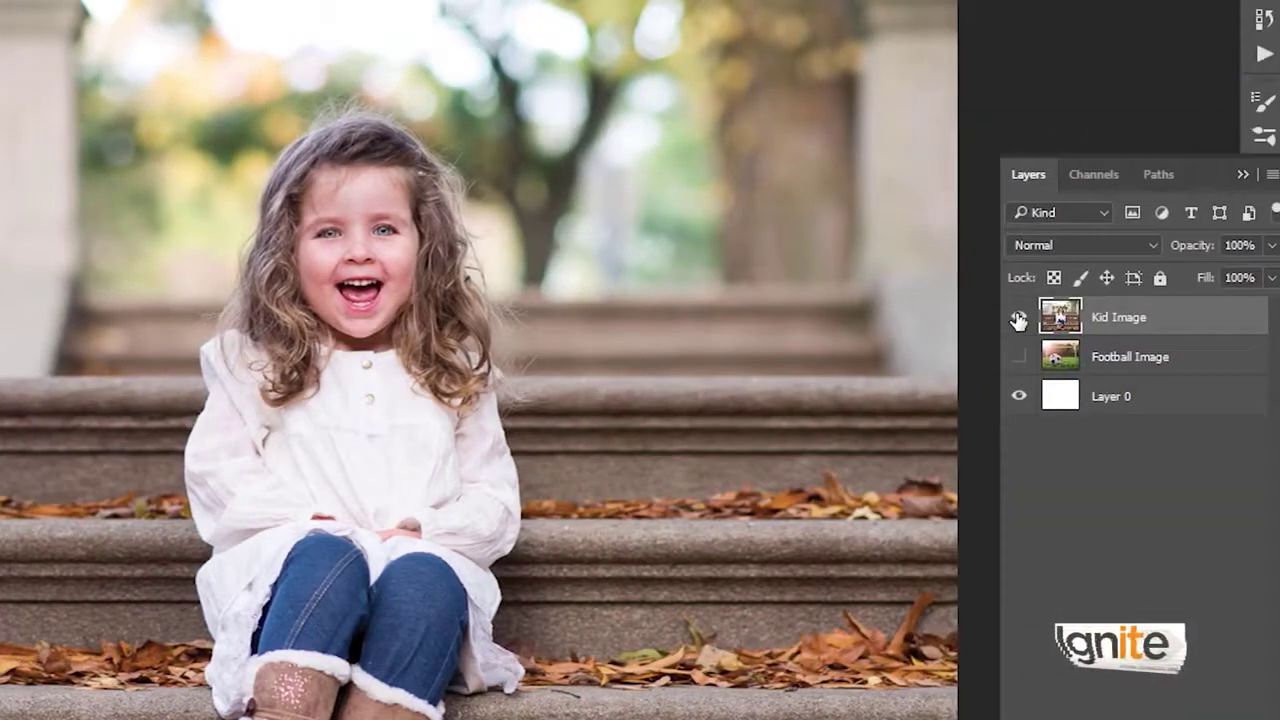
Step: Hide Kid Image, show the Football Image layer, and switch to the Move tool
click(1018, 317)
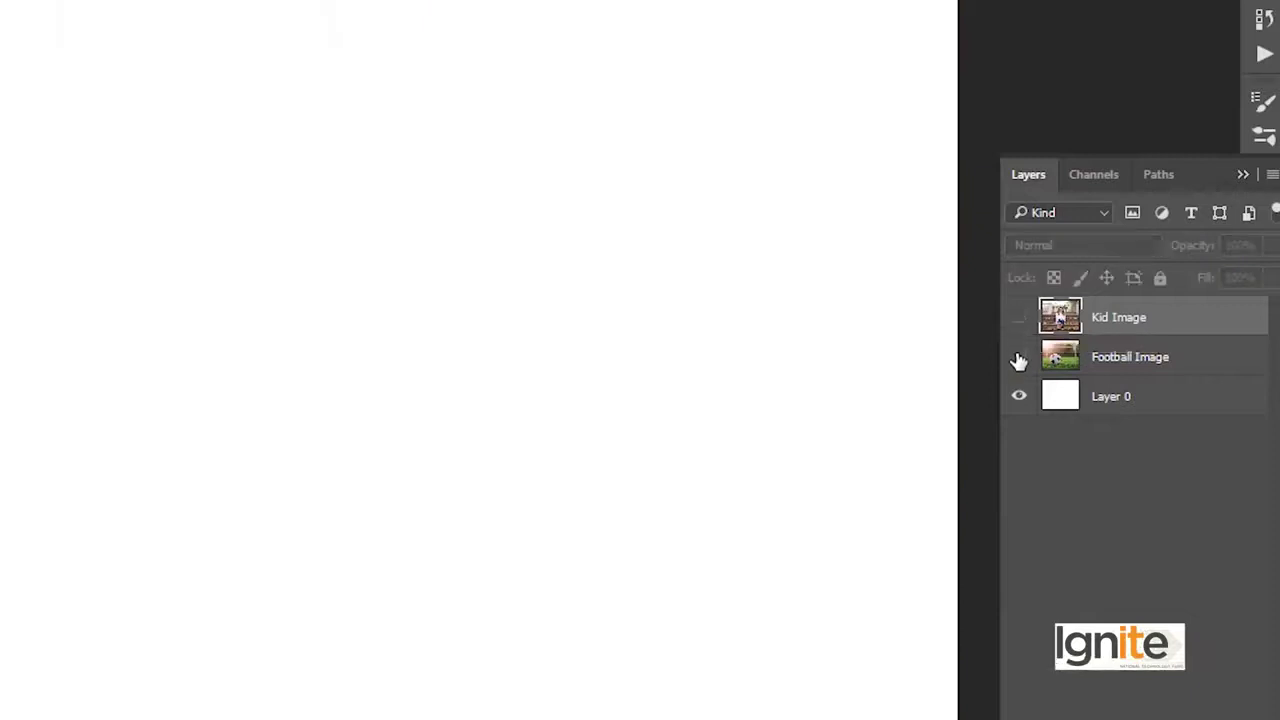
click(1019, 361)
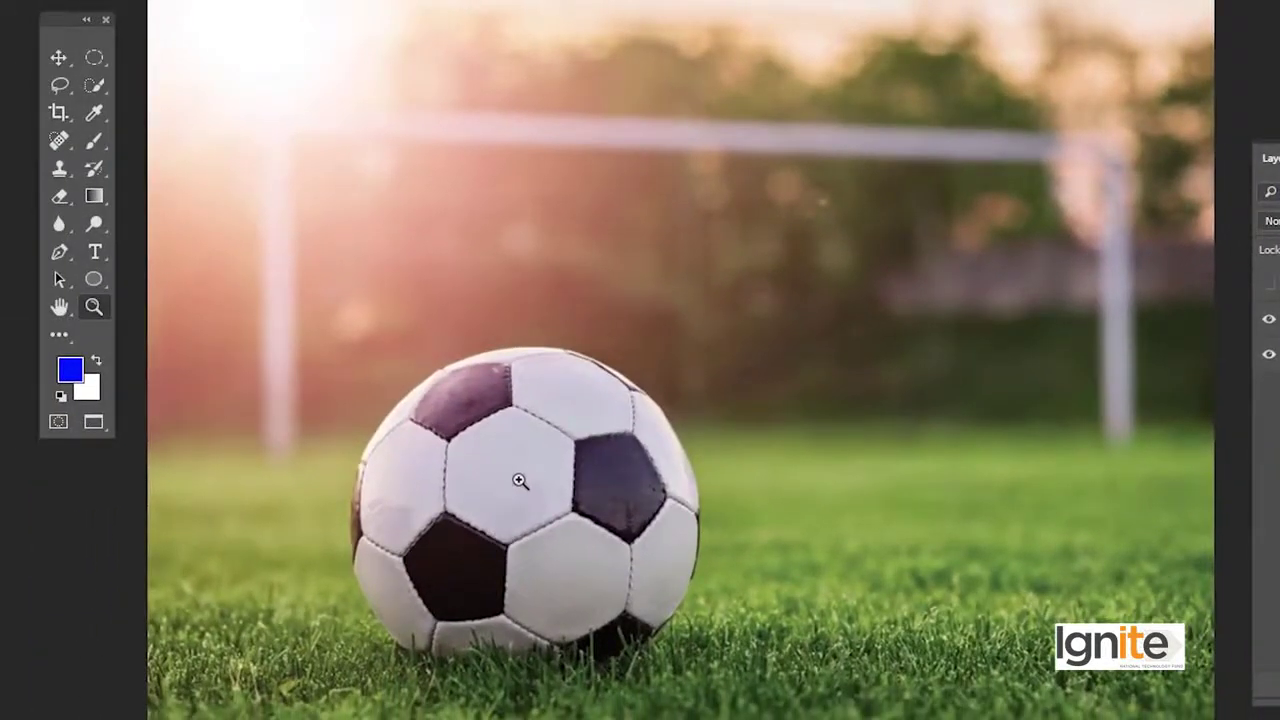
key(v)
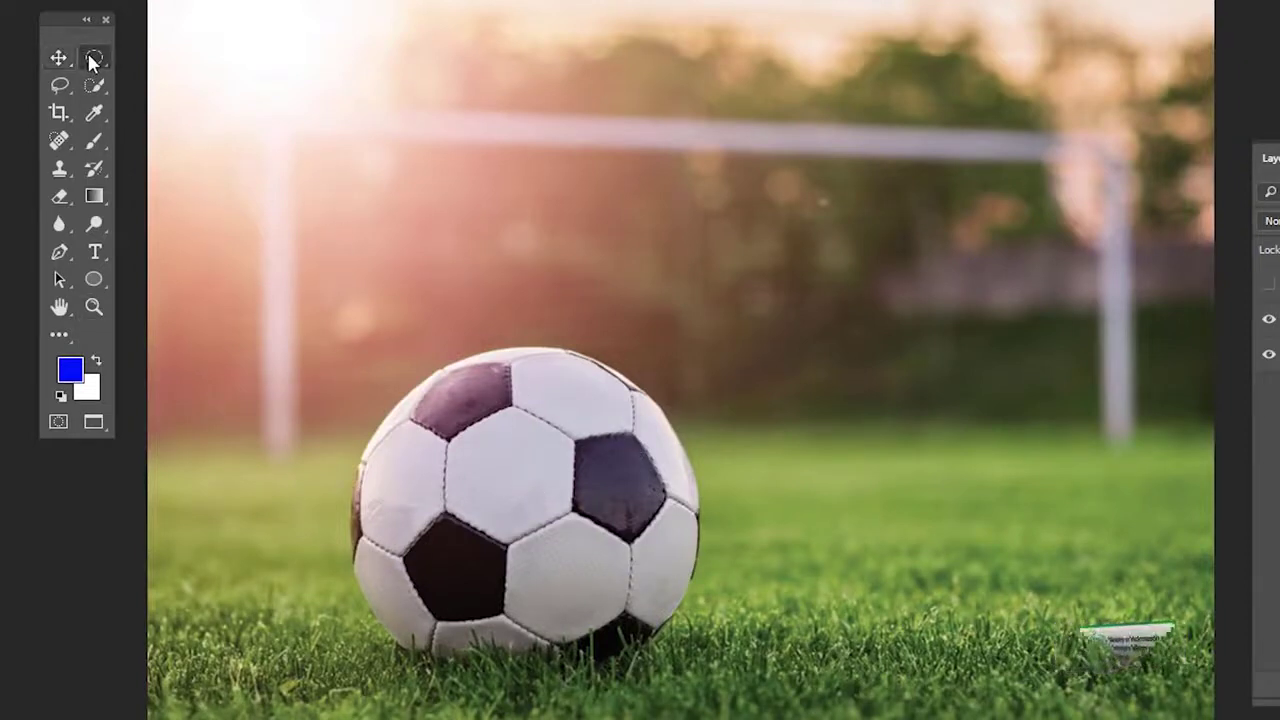
right_click(90, 58)
click(183, 85)
drag(350, 340, 655, 582)
drag(635, 628, 703, 680)
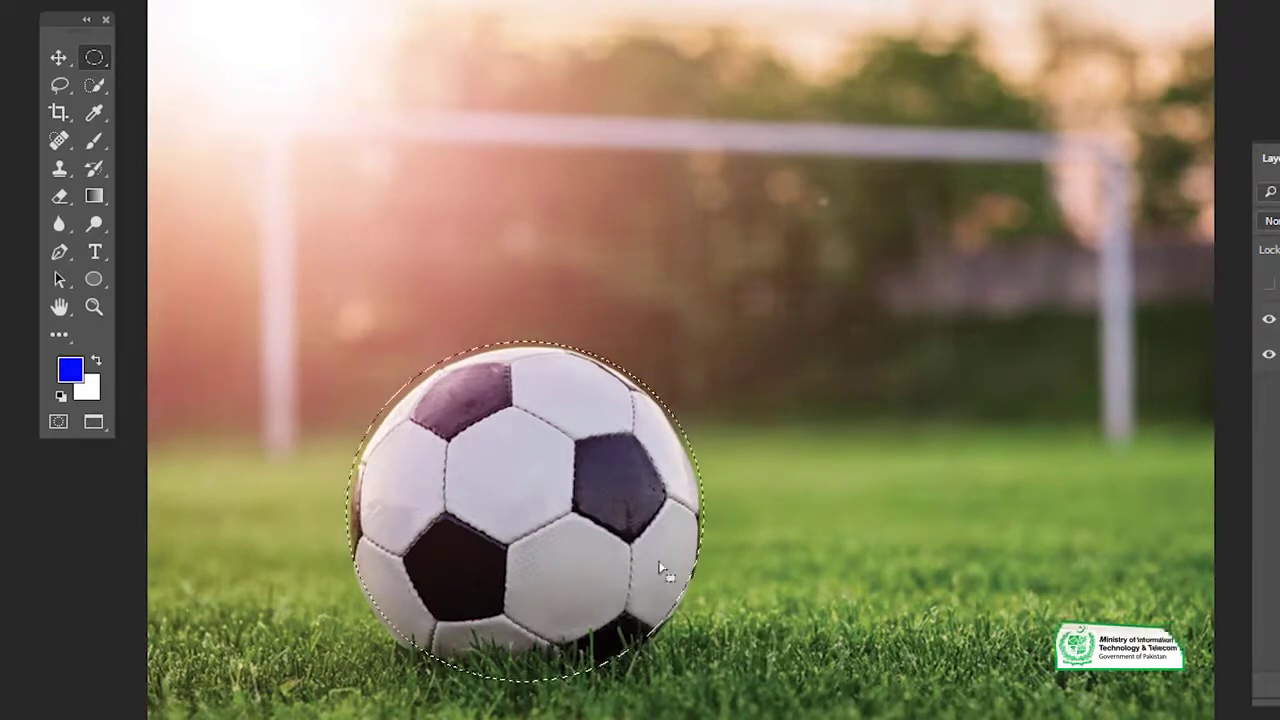
key(v)
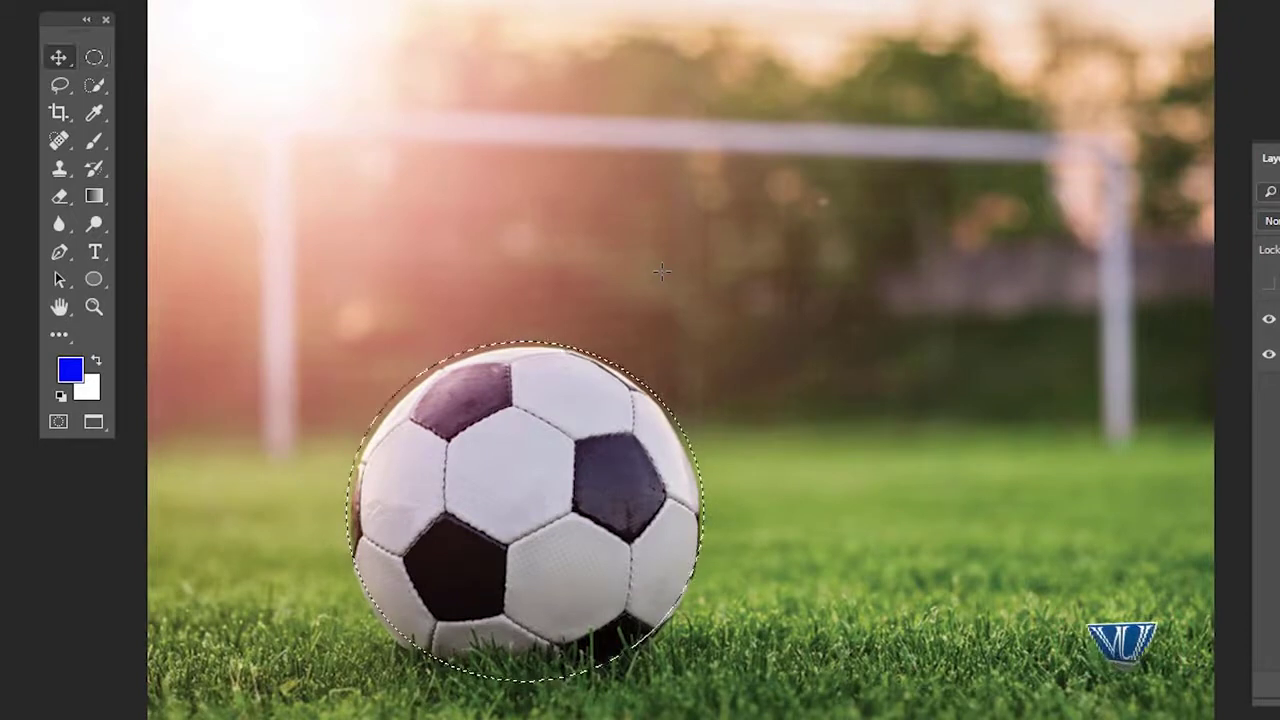
key(Delete)
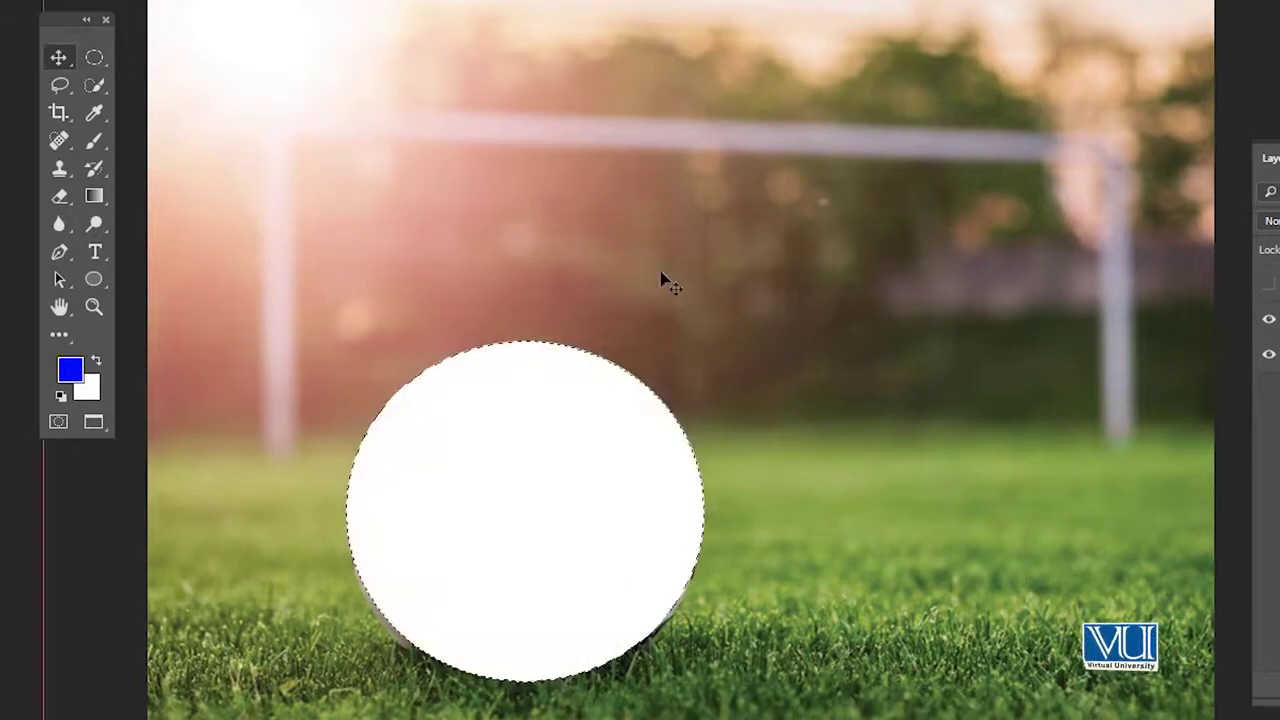
key(ctrl+z)
drag(478, 510, 891, 427)
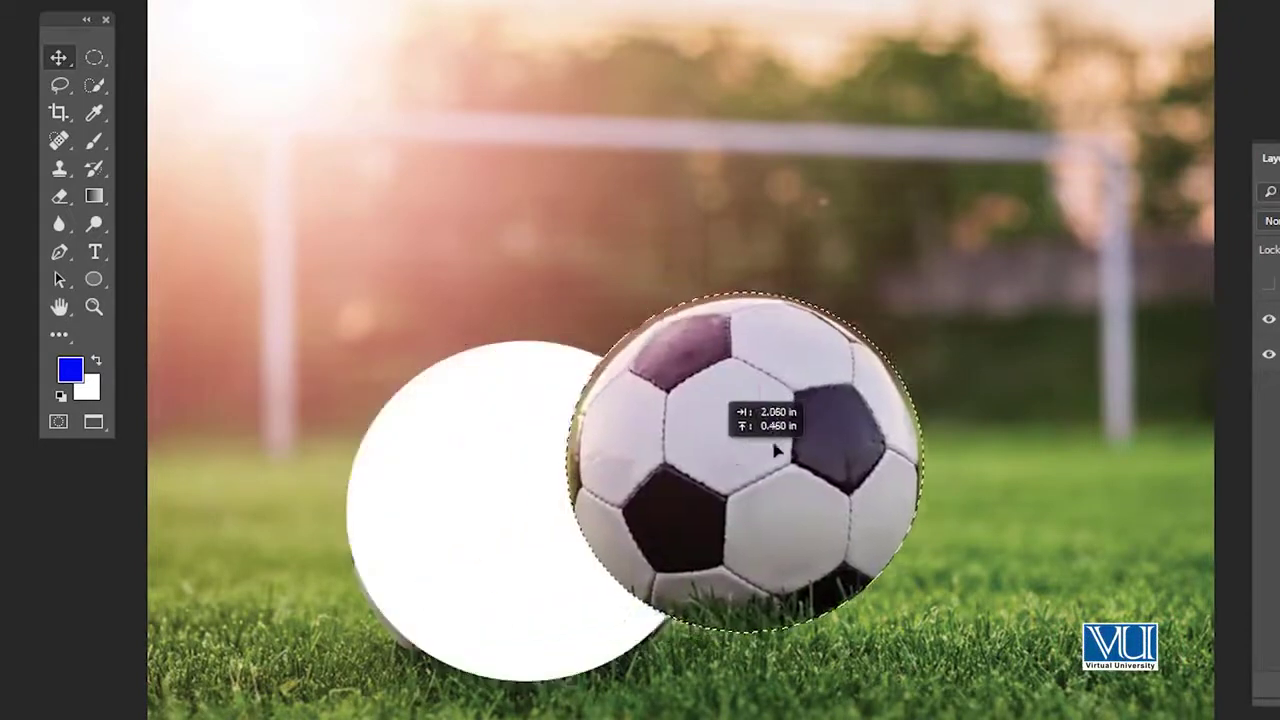
key(ctrl+z)
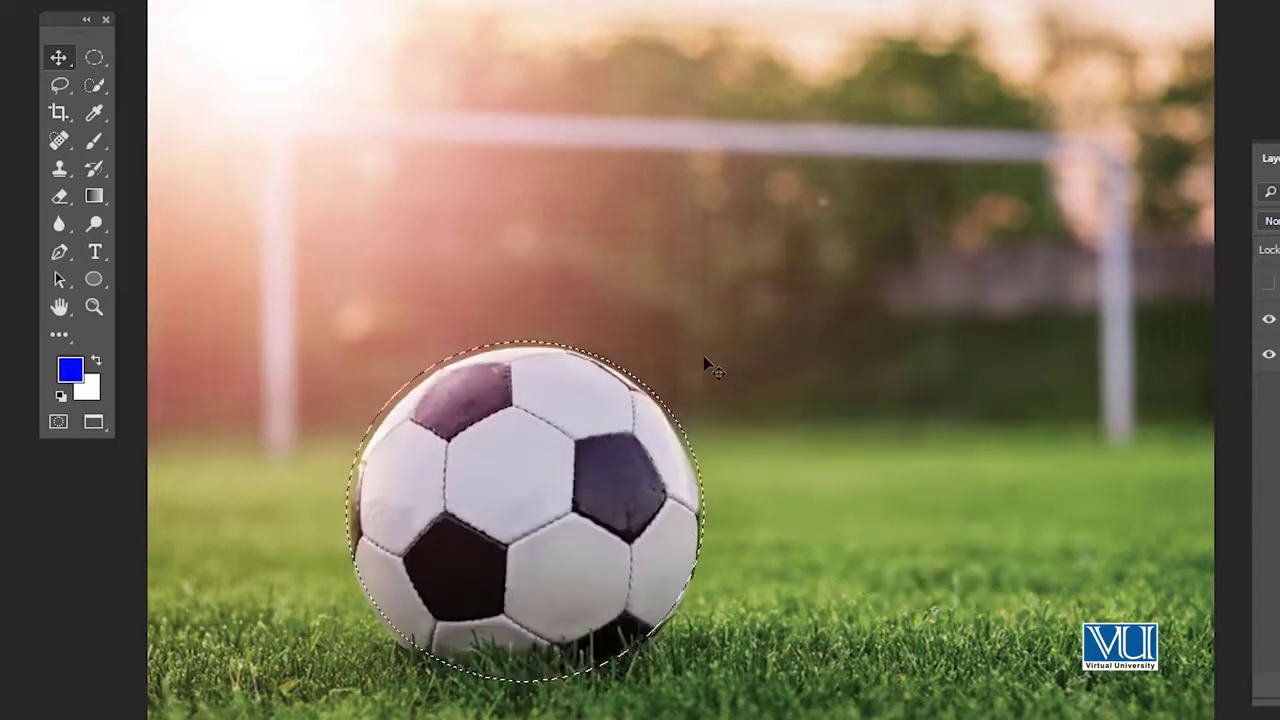
key(ctrl+d)
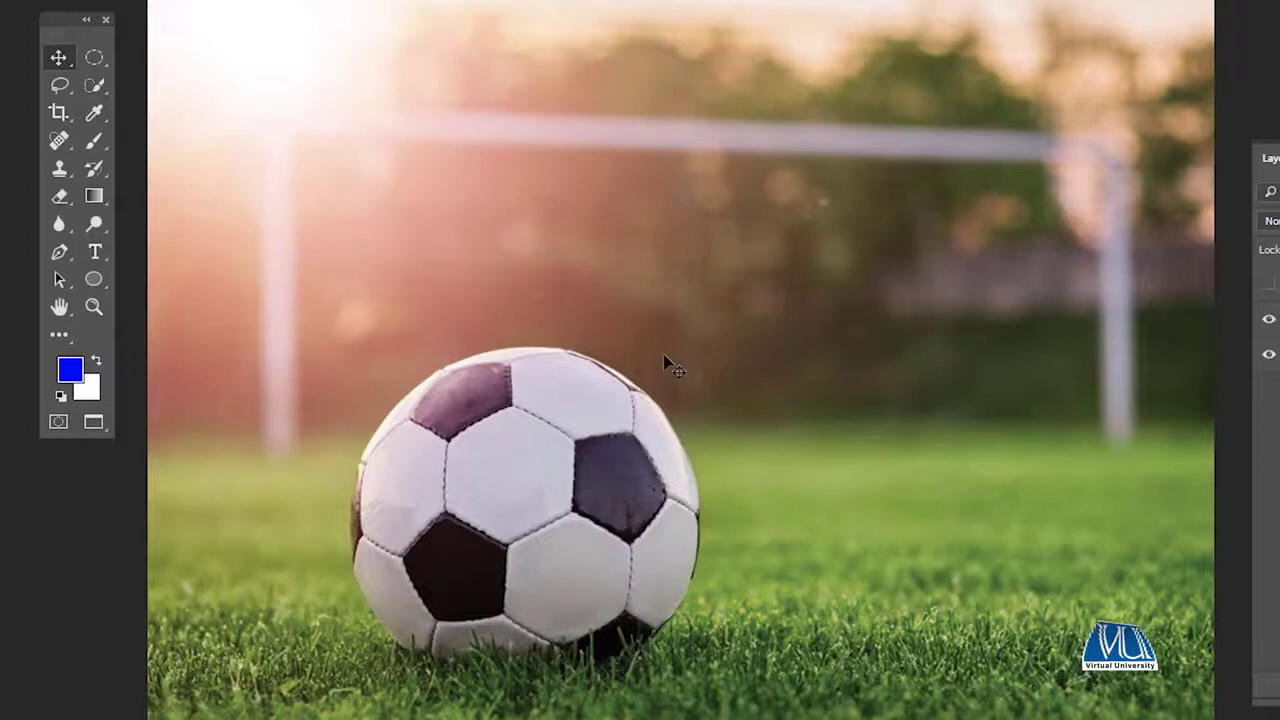
right_click(100, 54)
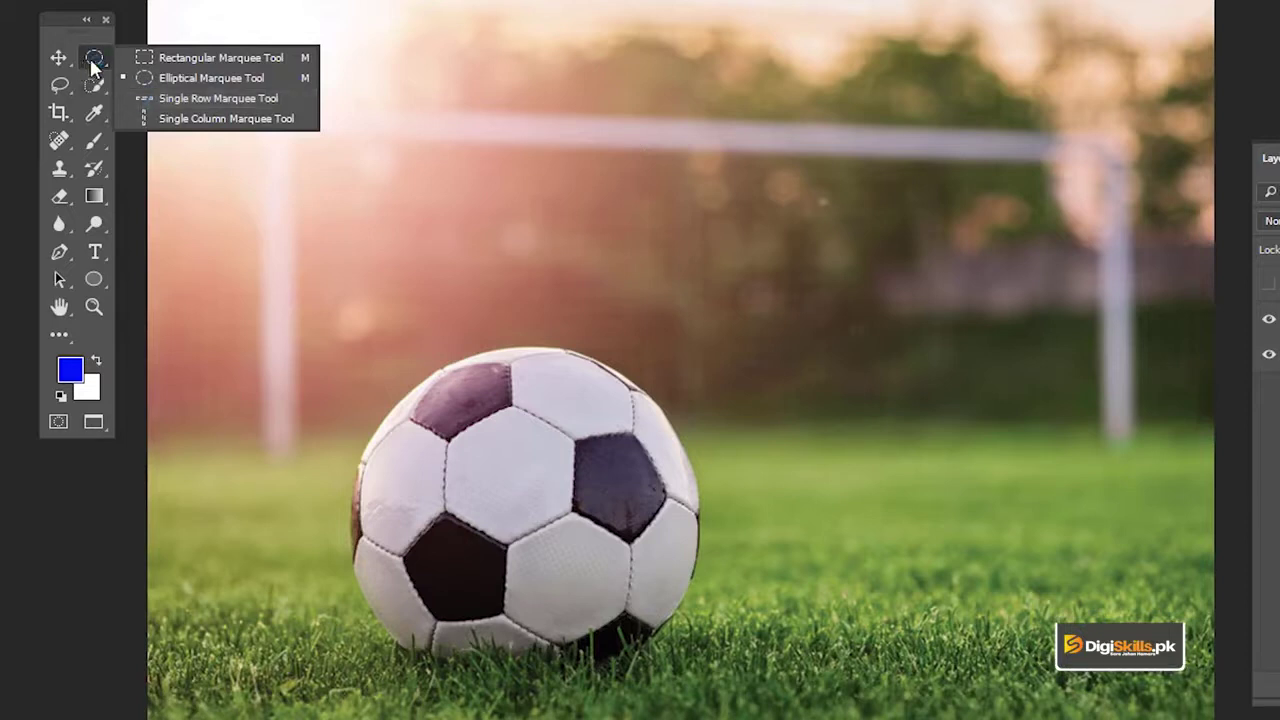
Step: Select a single one-pixel row near the photo top, zooming in to check it and back out
click(182, 100)
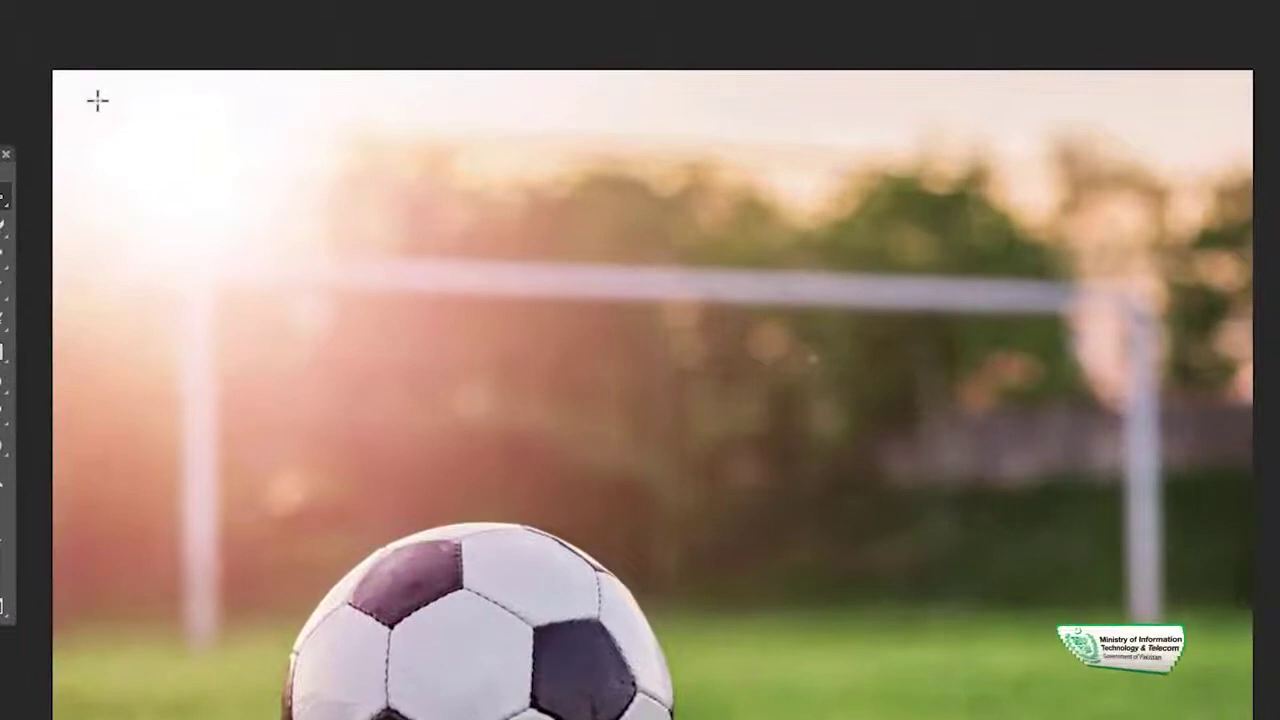
click(97, 100)
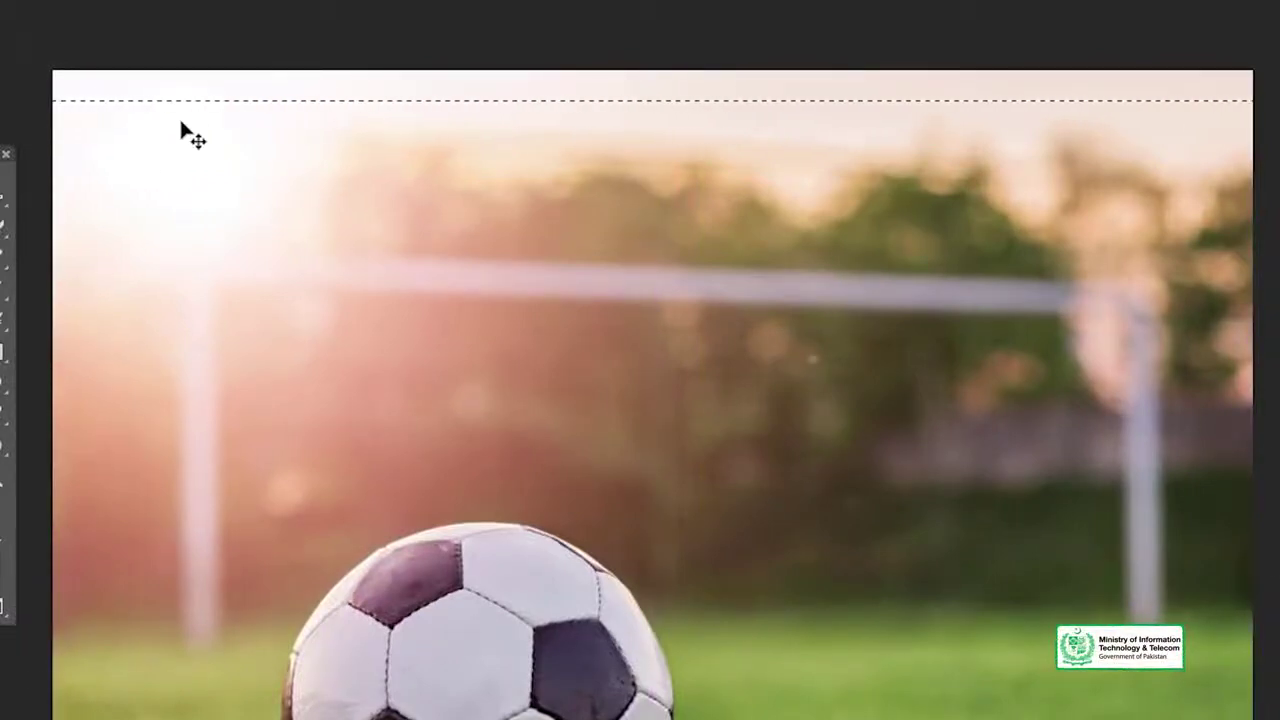
key(z)
drag(266, 103, 388, 106)
click(388, 106)
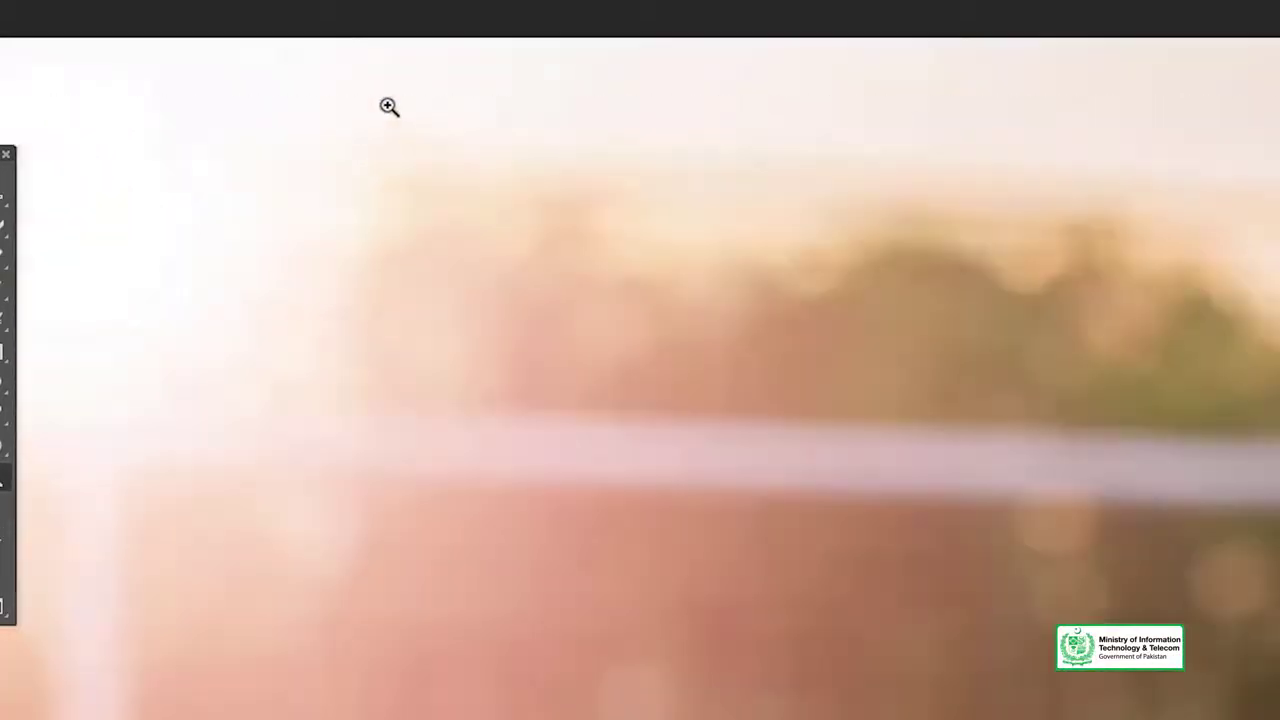
click(388, 106)
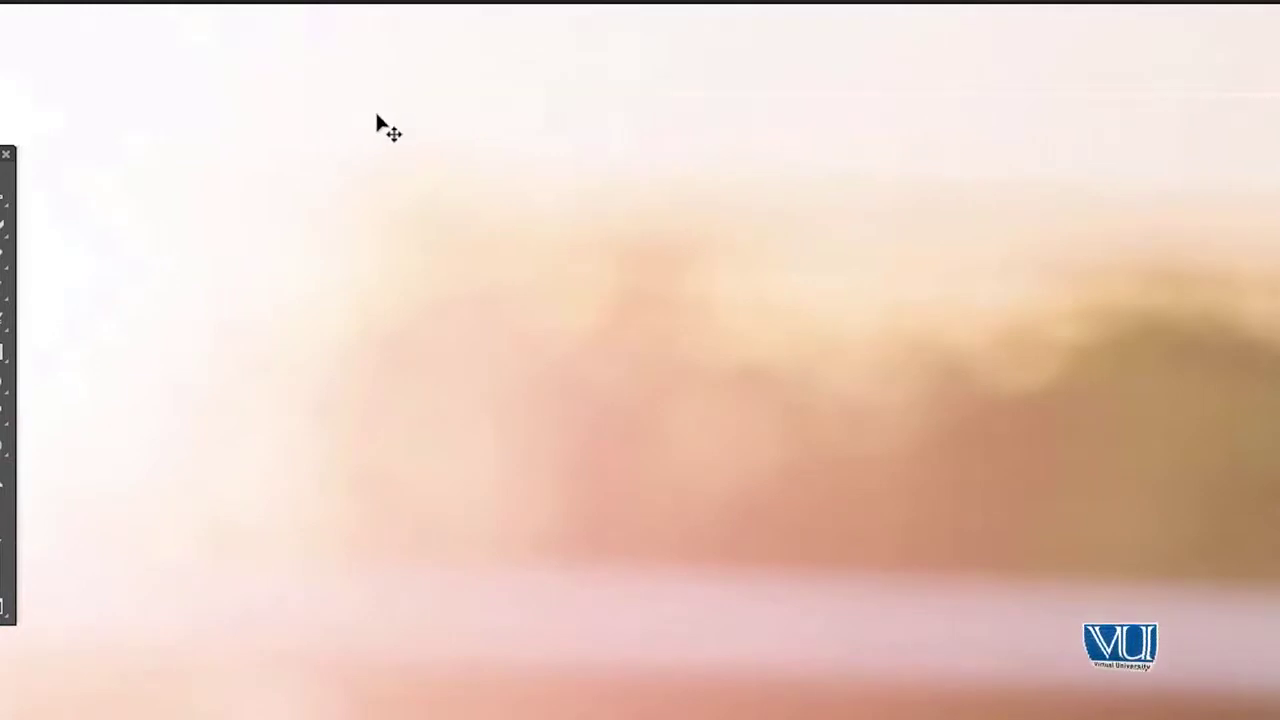
click(390, 115)
click(407, 104)
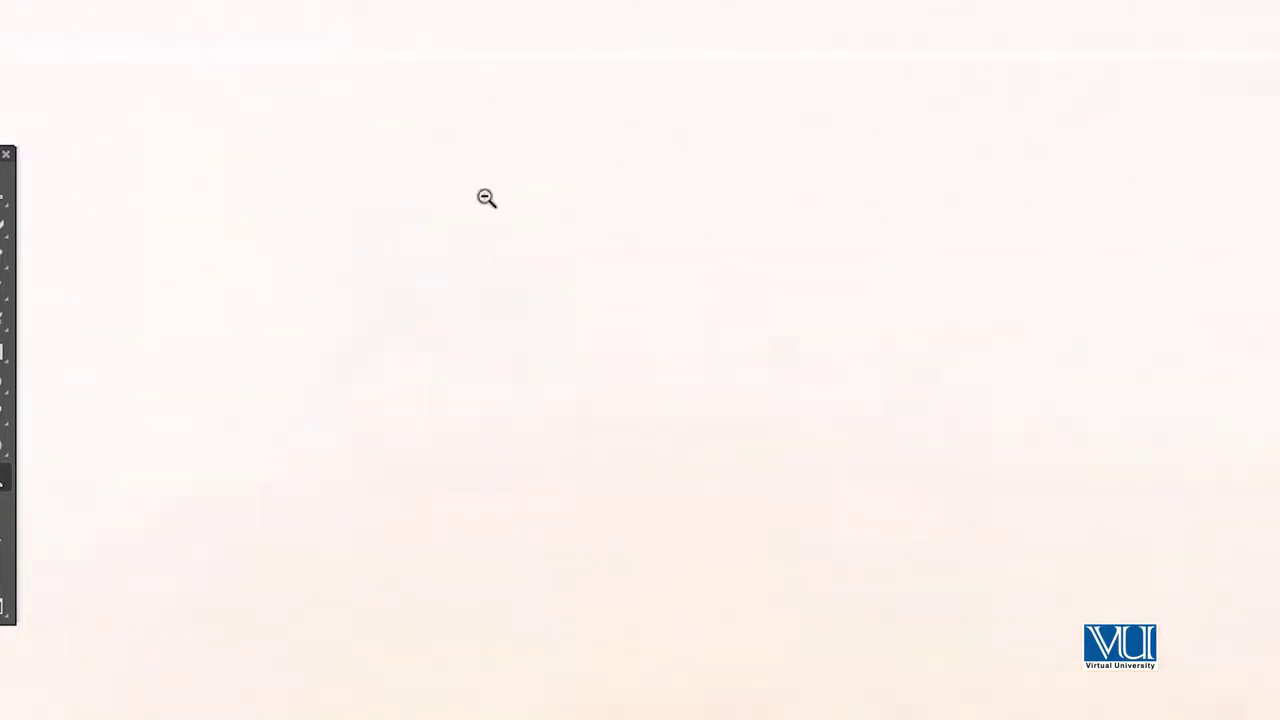
alt+click(486, 198)
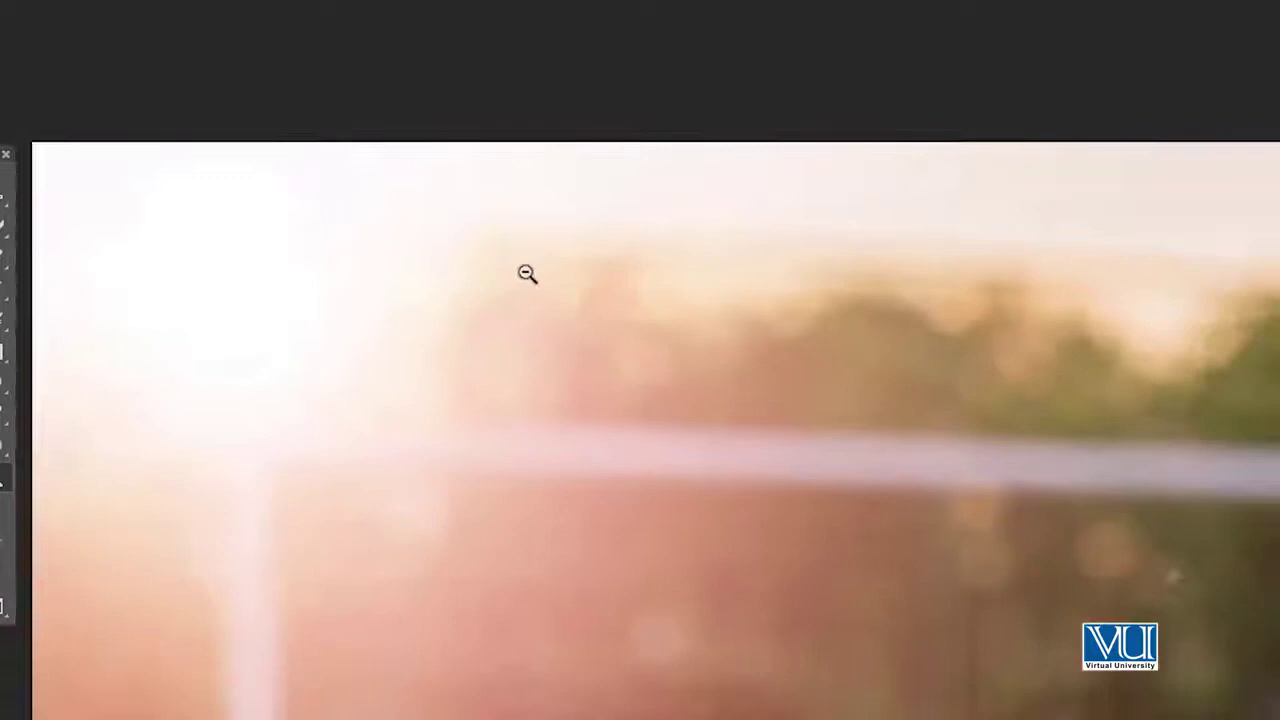
Step: With the Single Row Marquee tool, add horizontal lines at intervals down the photo
right_click(3, 197)
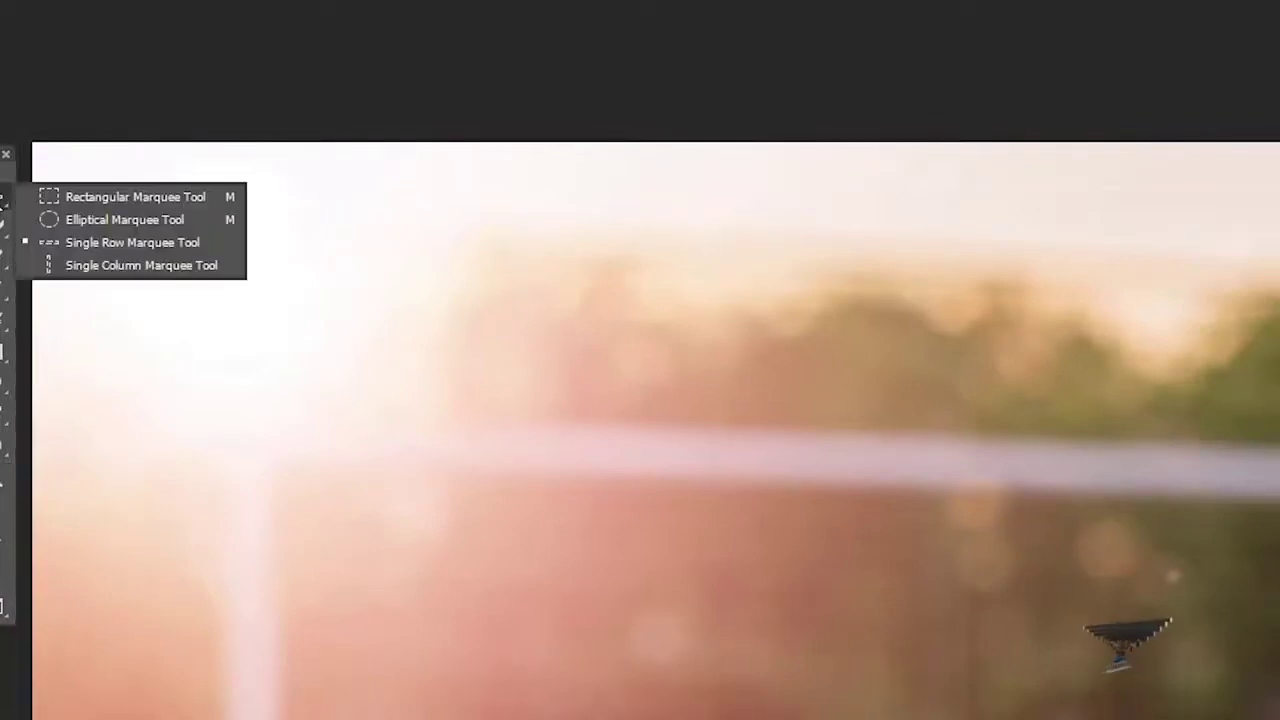
click(58, 240)
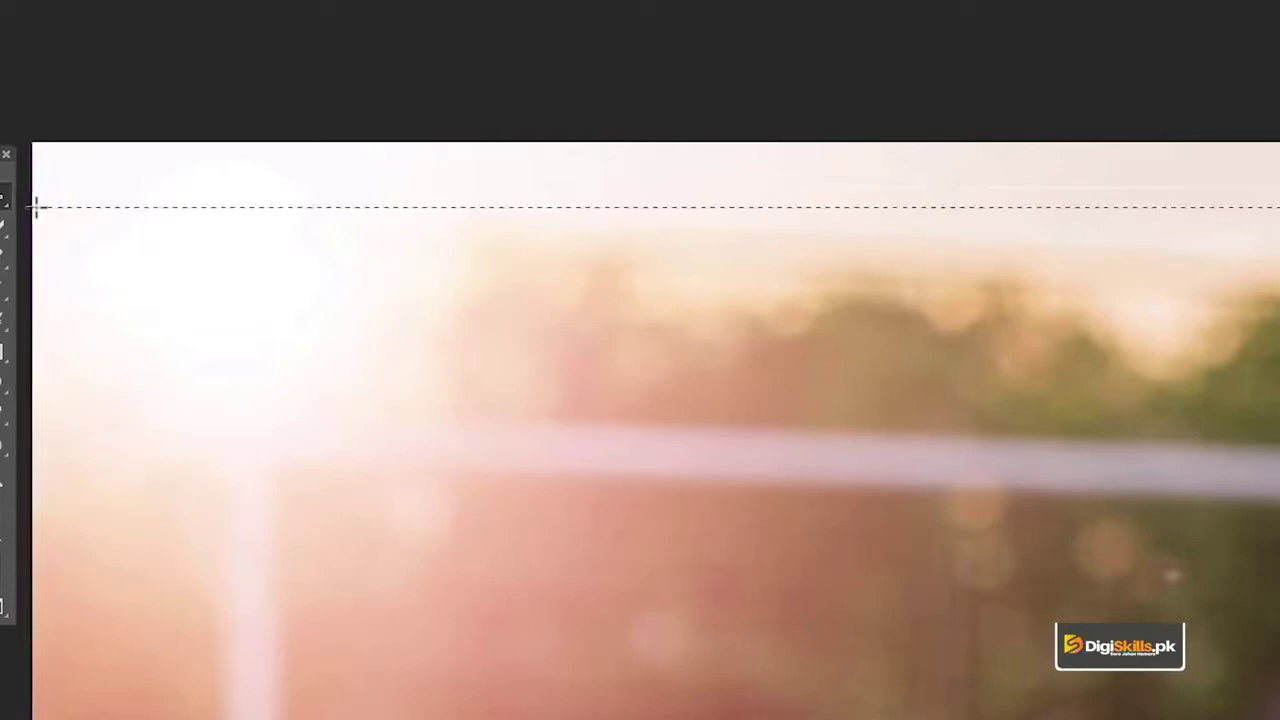
click(35, 253)
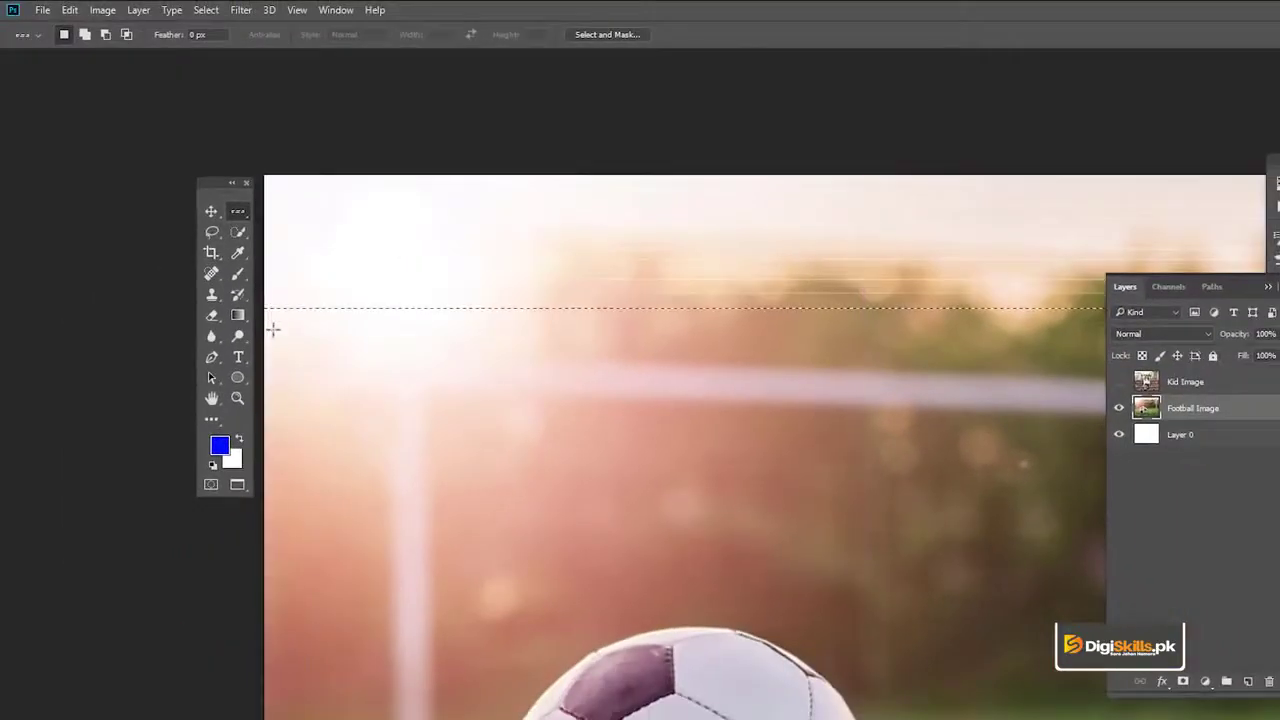
click(266, 352)
click(268, 385)
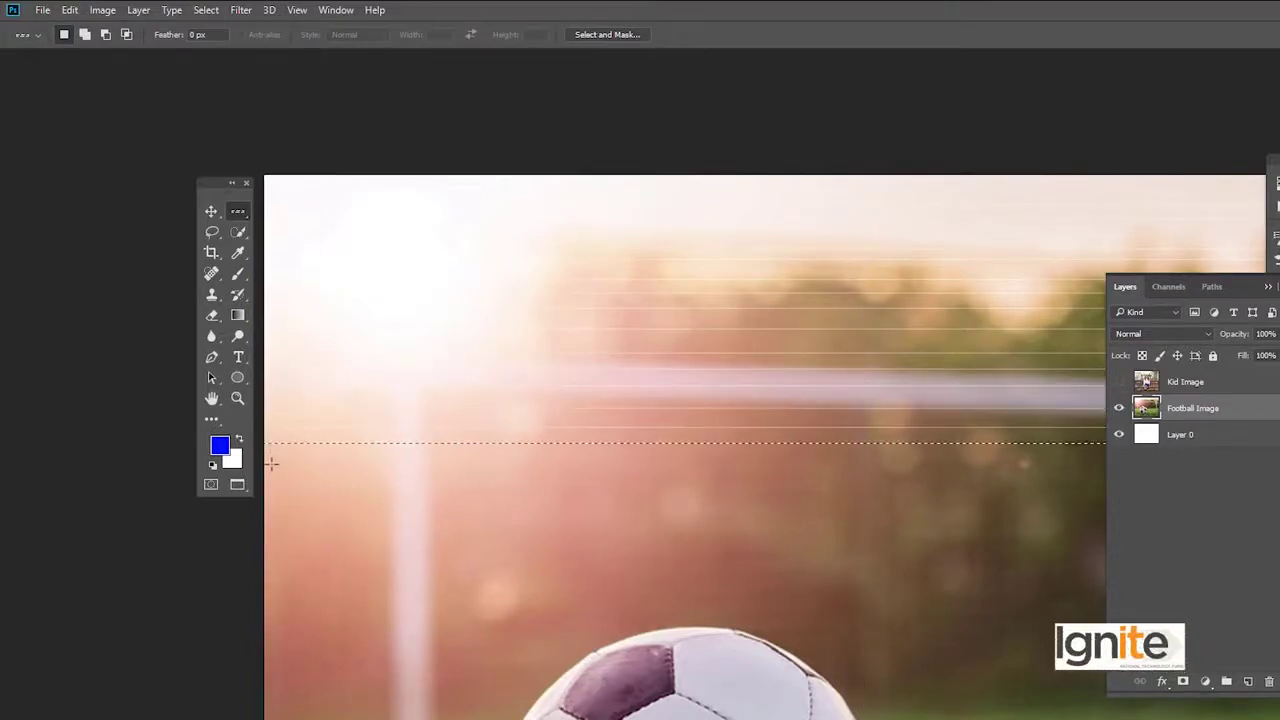
drag(268, 500, 270, 630)
click(262, 666)
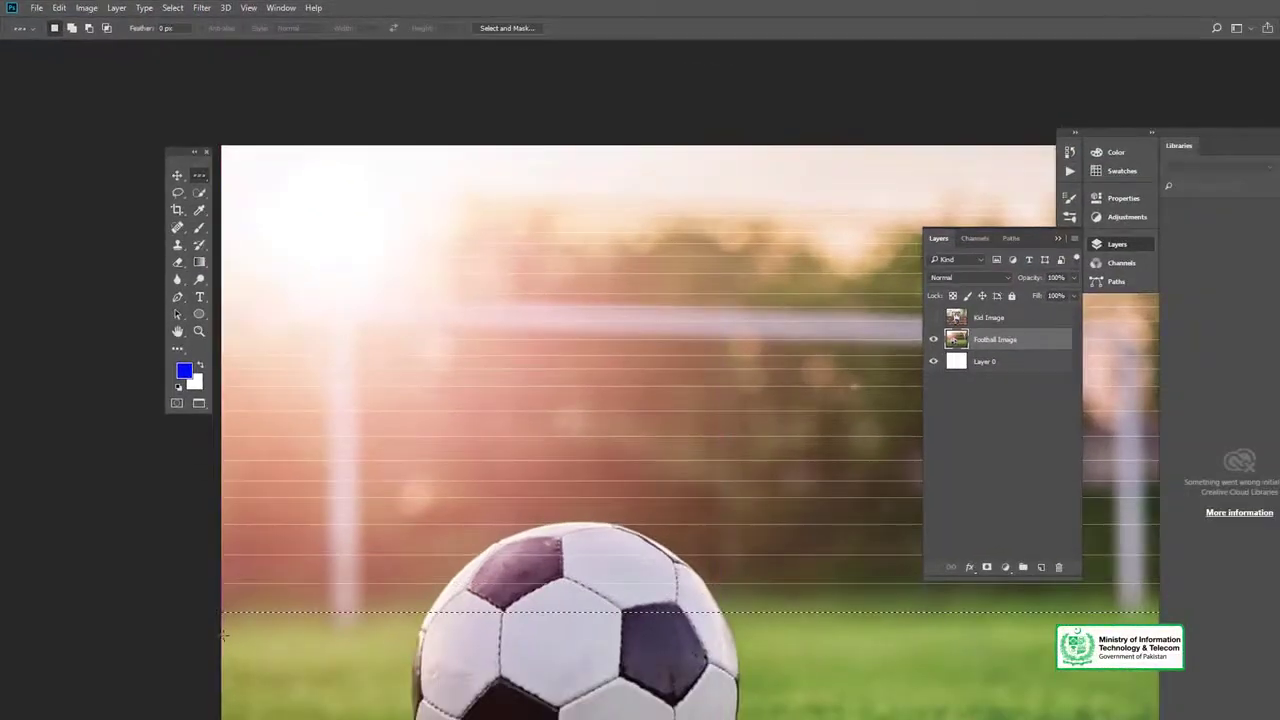
click(224, 634)
click(227, 704)
Step: Add more single-row horizontal lines across the ball and the lower grass
key(b)
drag(308, 574, 327, 288)
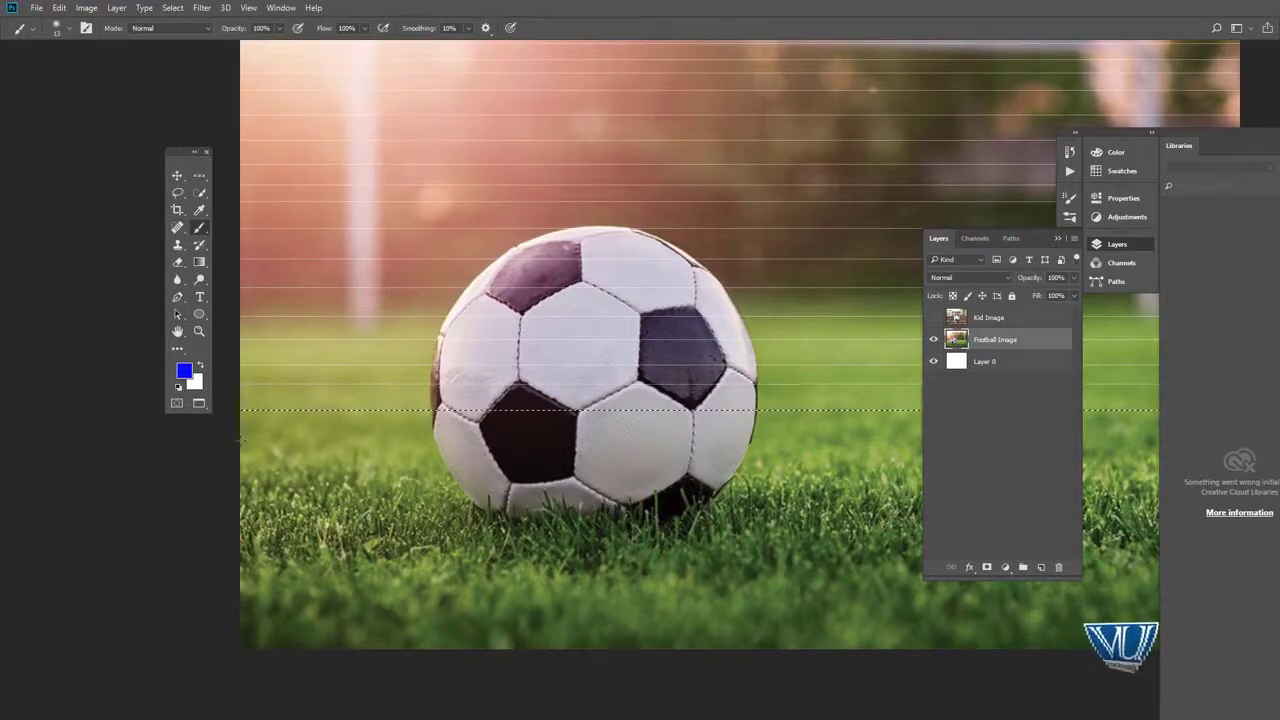
right_click(200, 176)
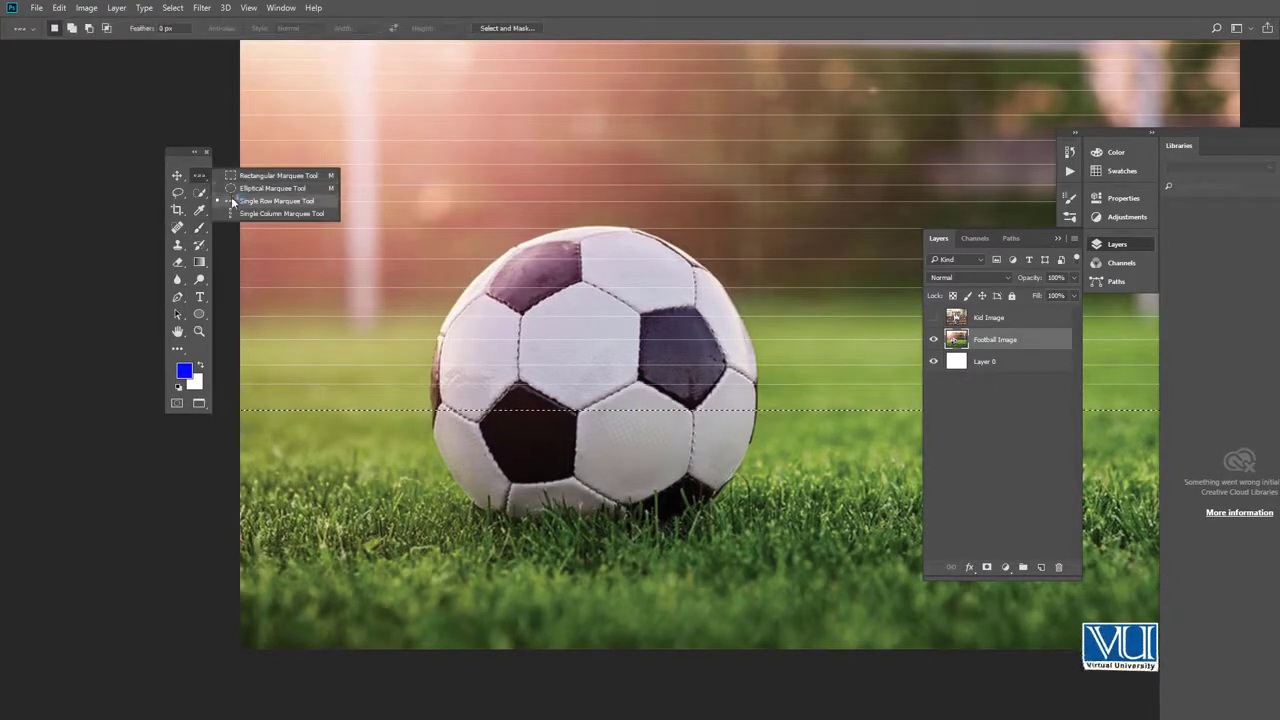
click(250, 196)
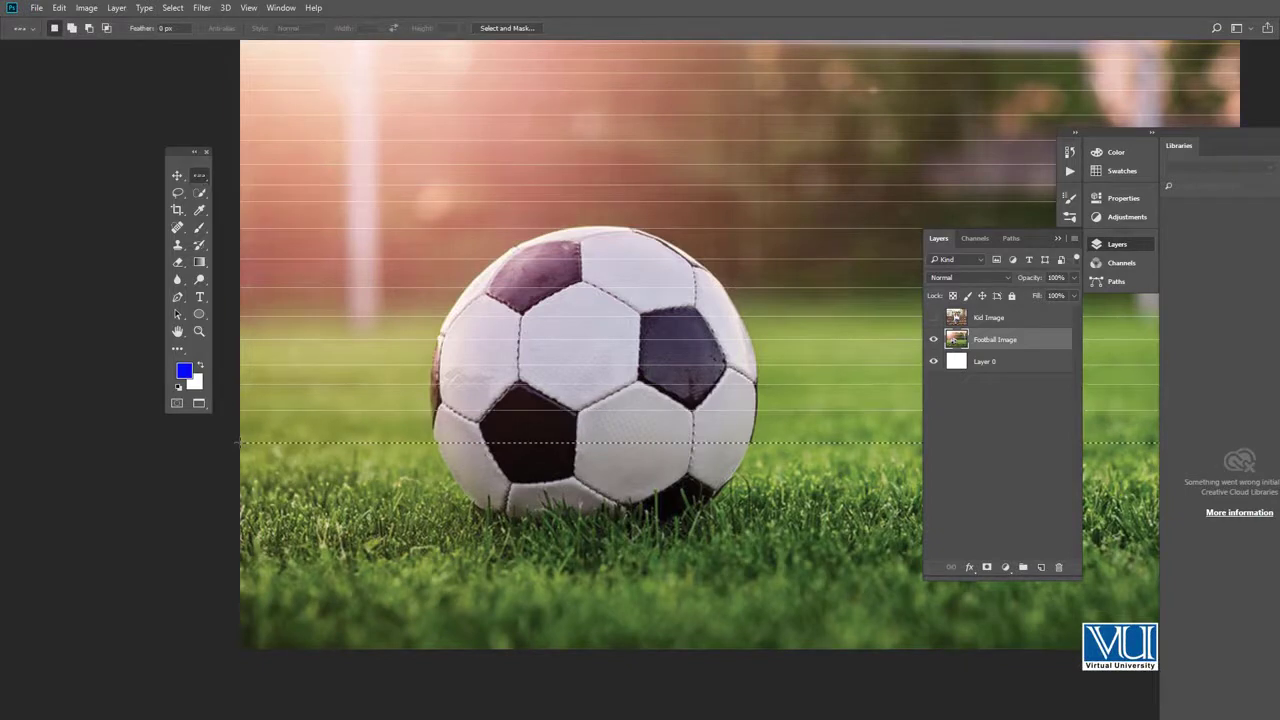
drag(234, 442, 236, 537)
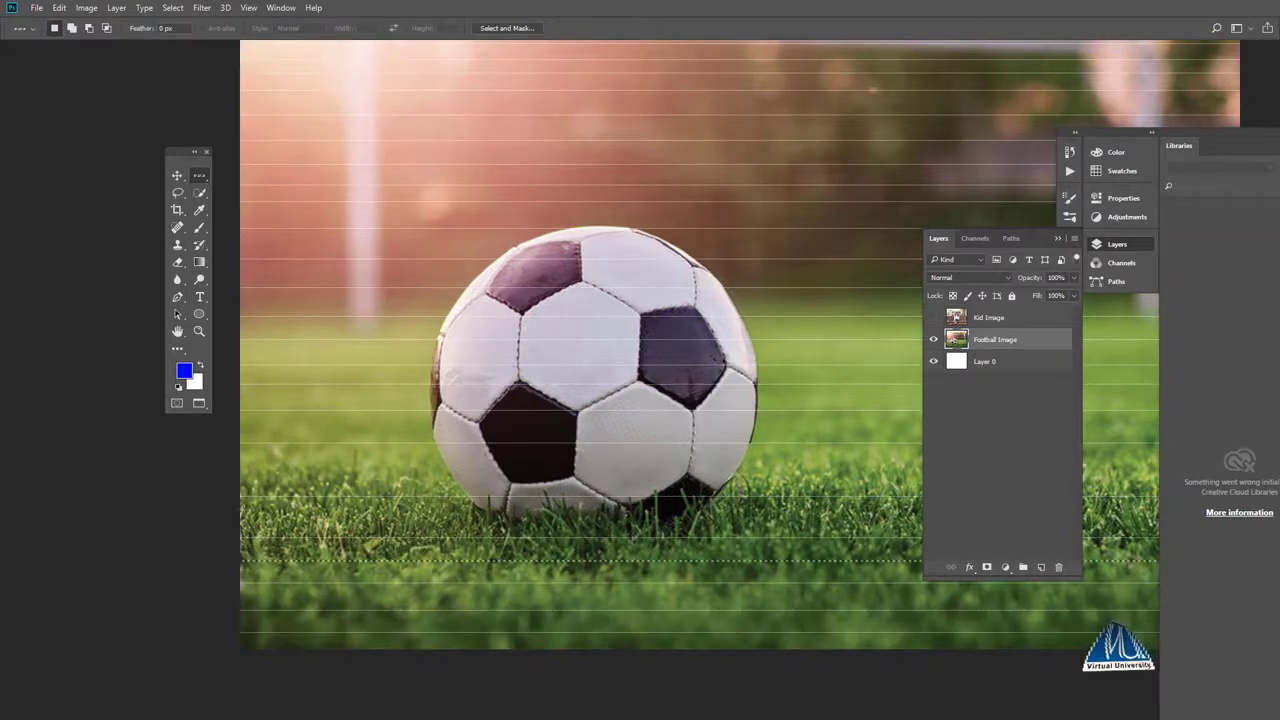
drag(240, 464, 246, 349)
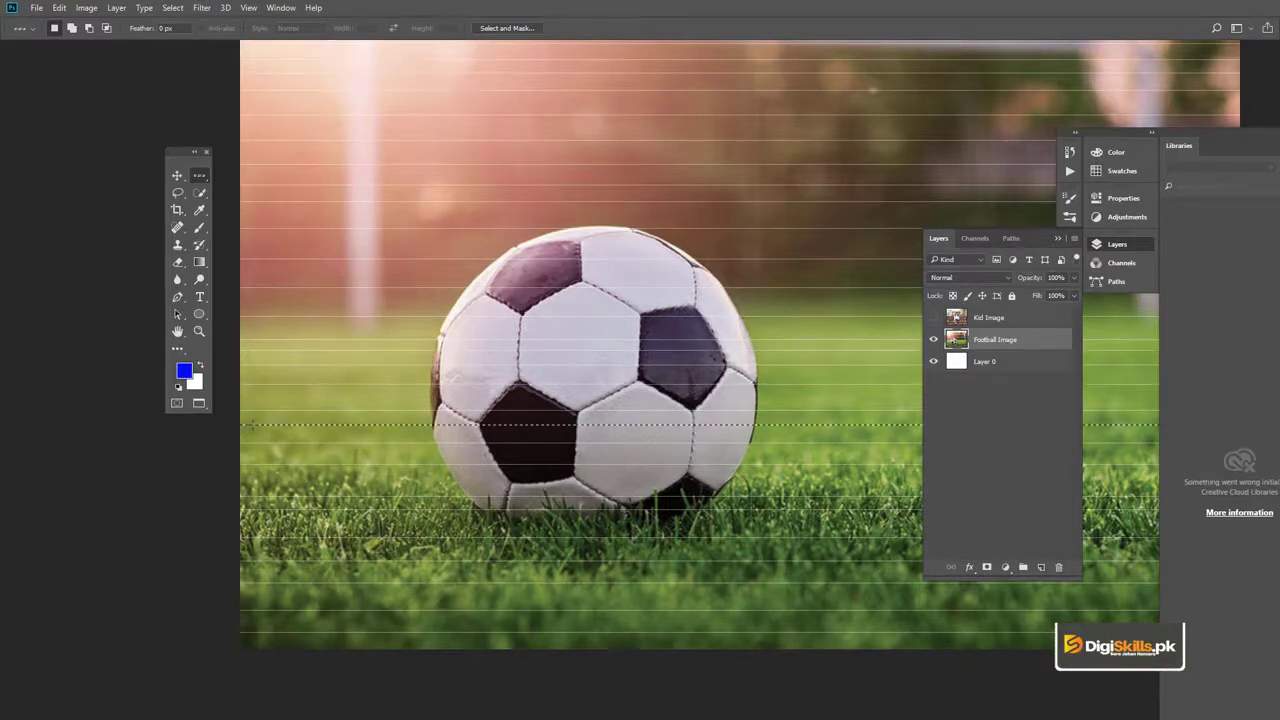
key(v)
scroll(578, 292, up, 3)
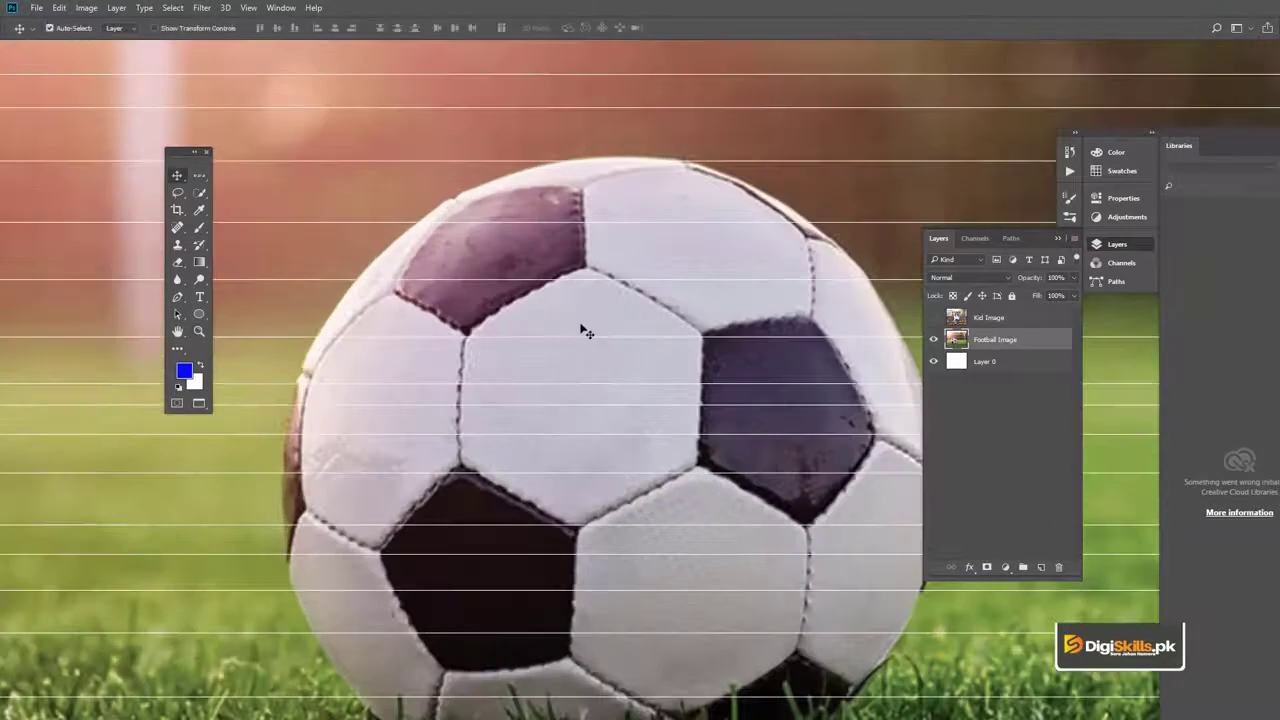
scroll(600, 250, up, 2)
scroll(570, 290, down, 5)
scroll(543, 337, down, 5)
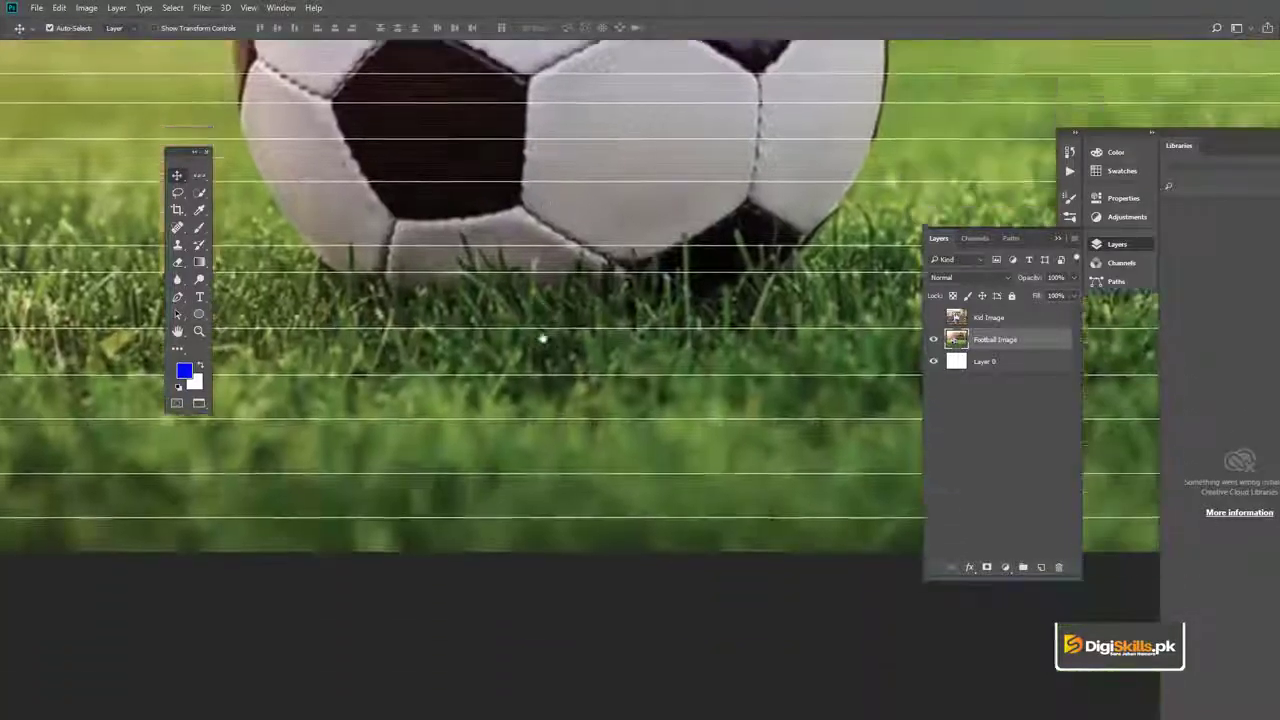
scroll(543, 500, up, 4)
scroll(526, 303, up, 4)
scroll(526, 314, up, 3)
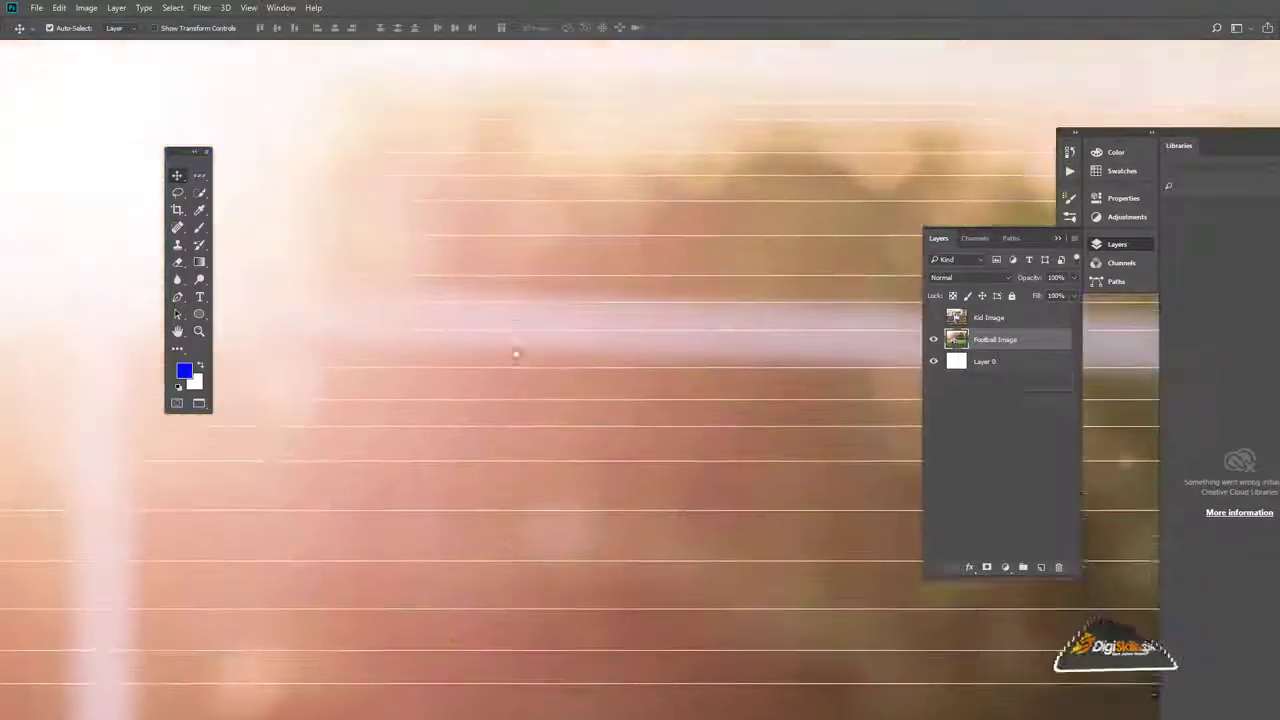
scroll(514, 351, up, 3)
key(z)
scroll(511, 331, down, 3)
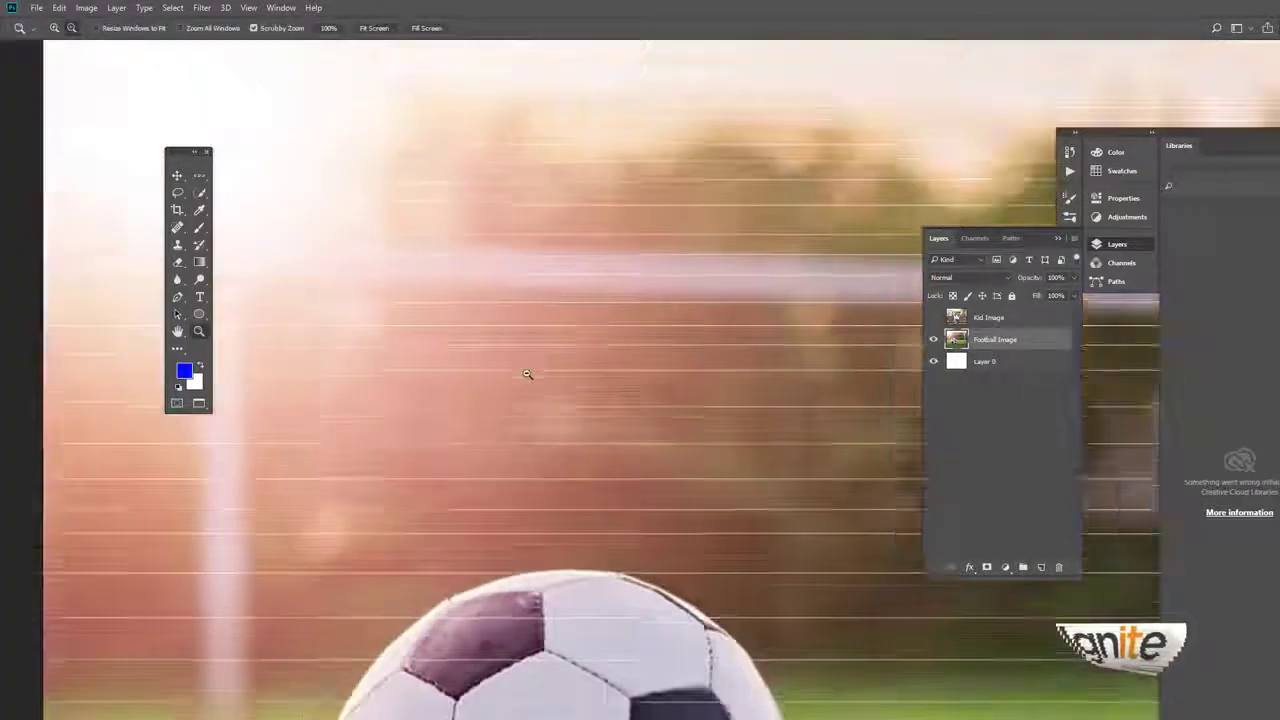
scroll(529, 371, down, 2)
scroll(533, 370, down, 2)
key(g)
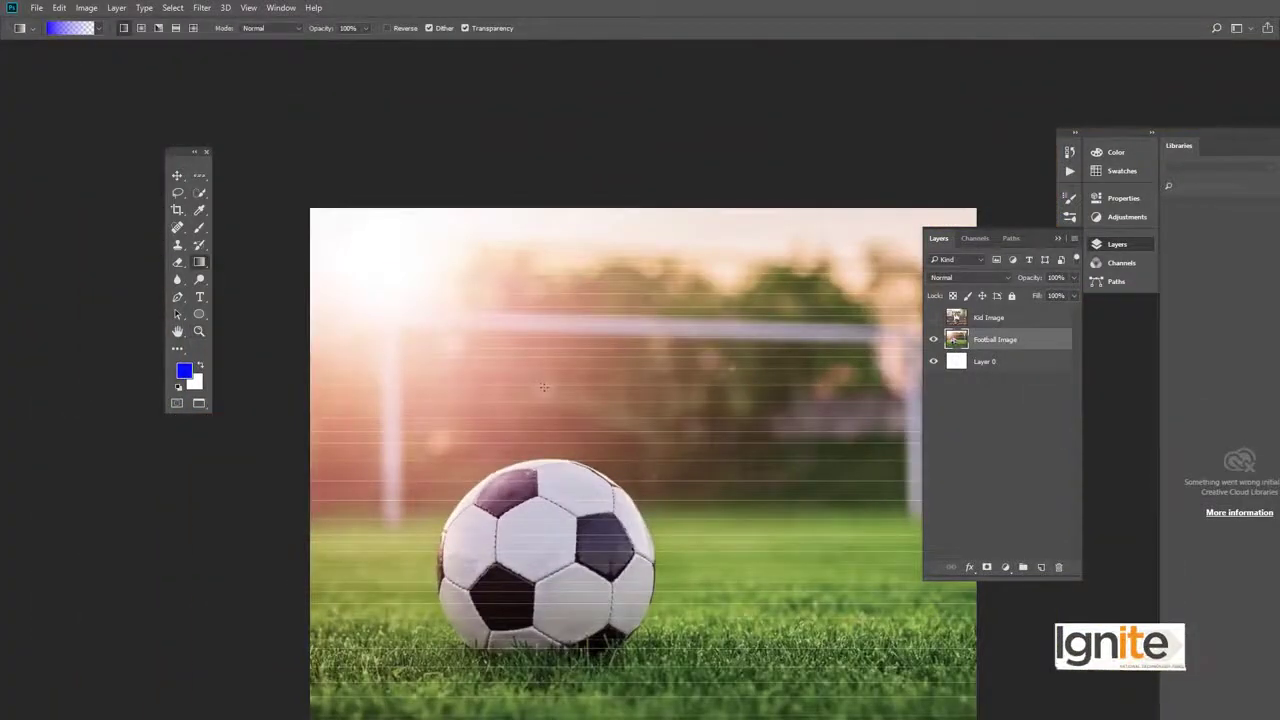
key(v)
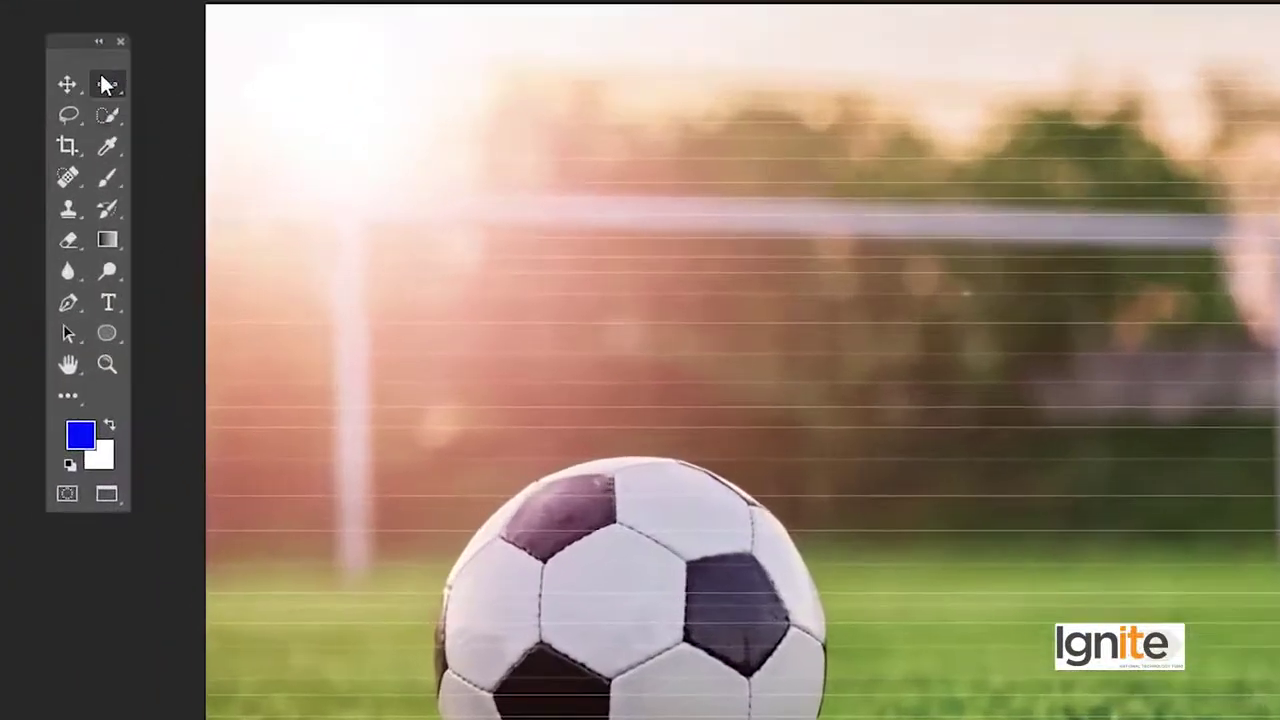
Step: With the Single Column Marquee tool, add vertical lines from the left edge to the ball
right_click(106, 84)
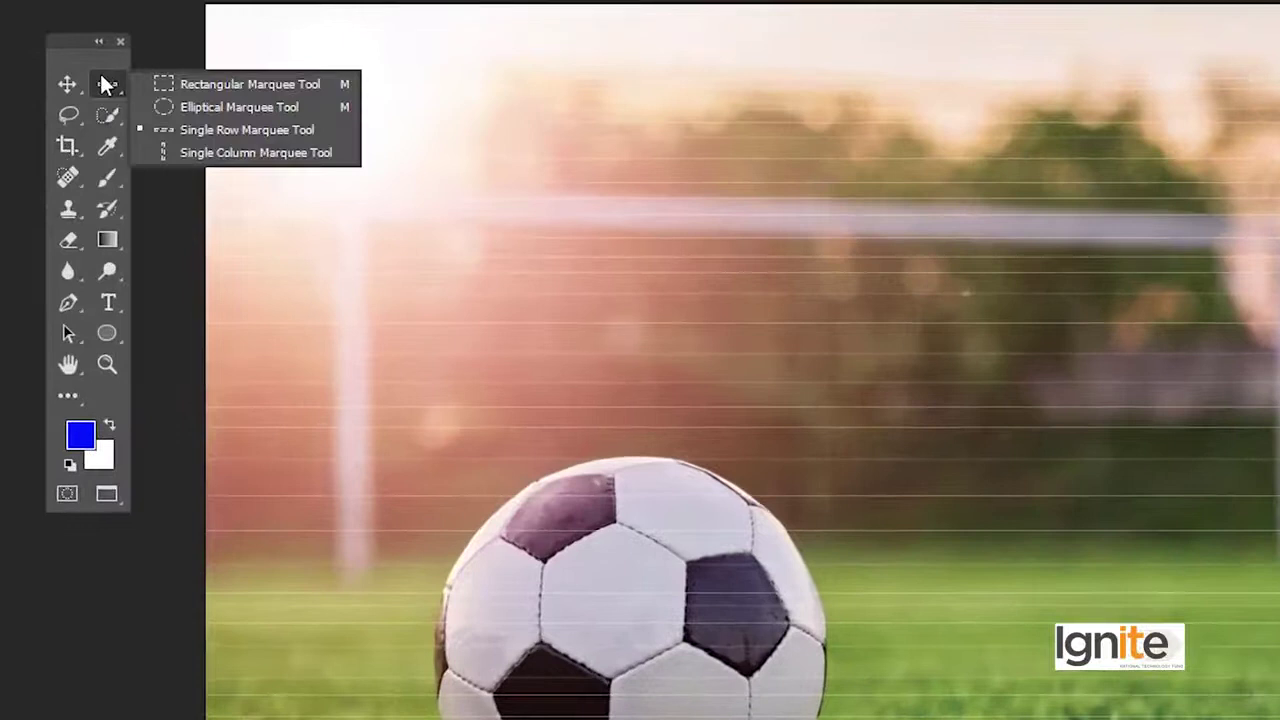
click(186, 156)
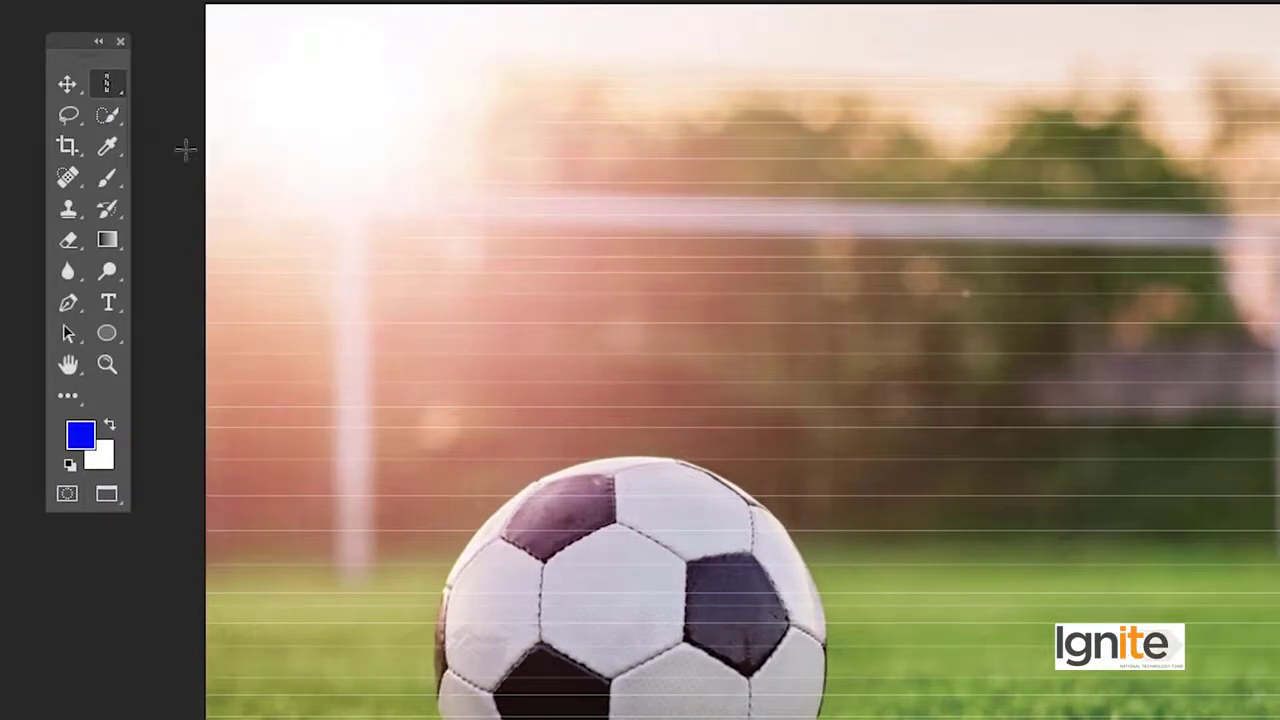
click(230, 198)
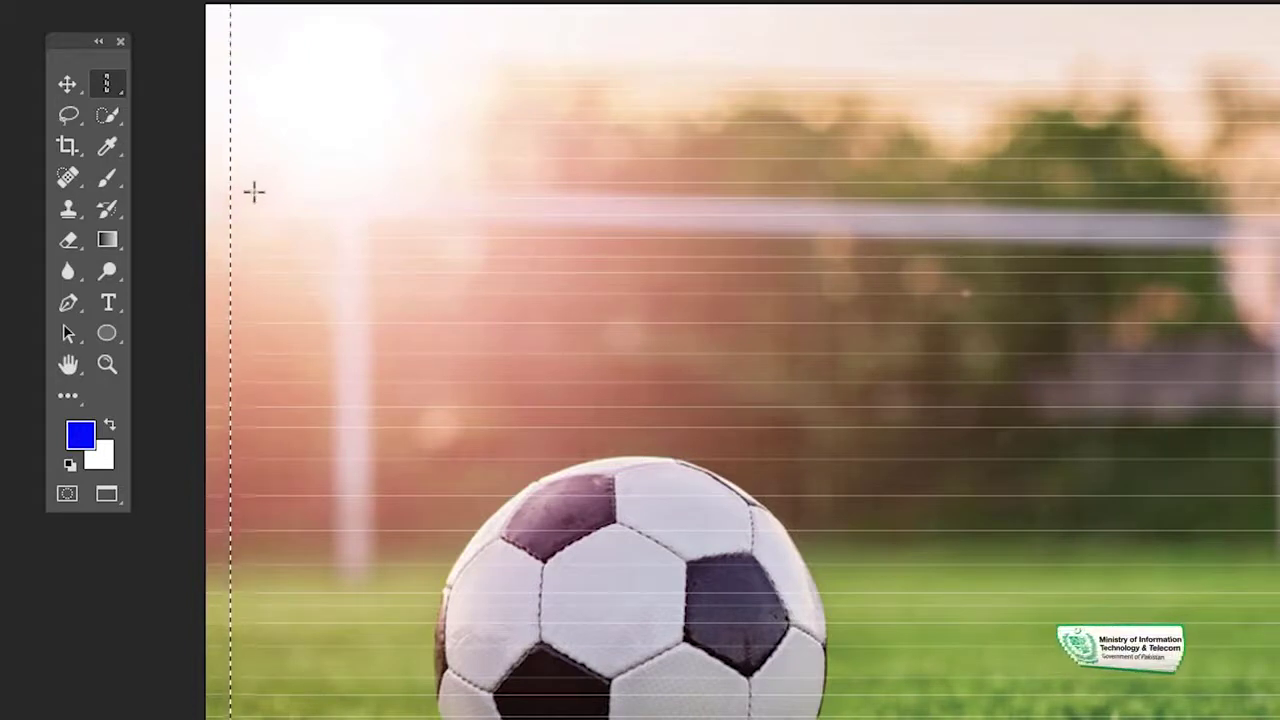
drag(254, 191, 276, 185)
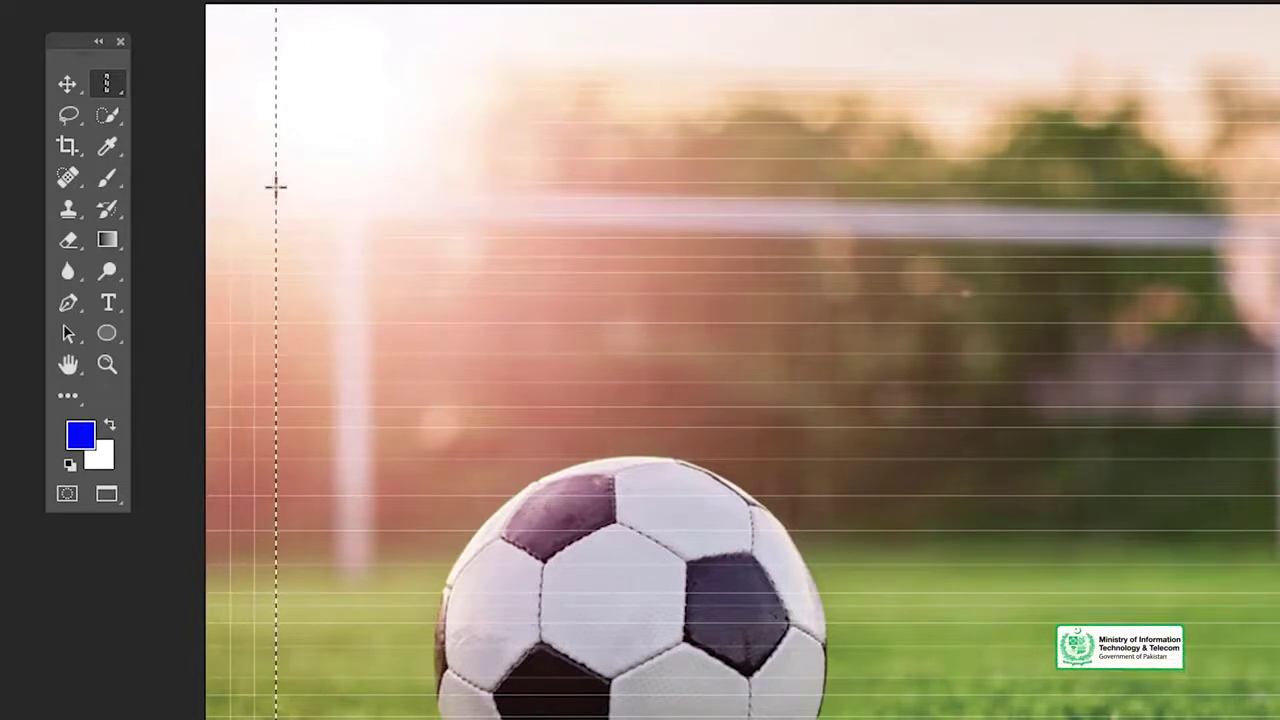
click(309, 180)
click(340, 180)
click(350, 180)
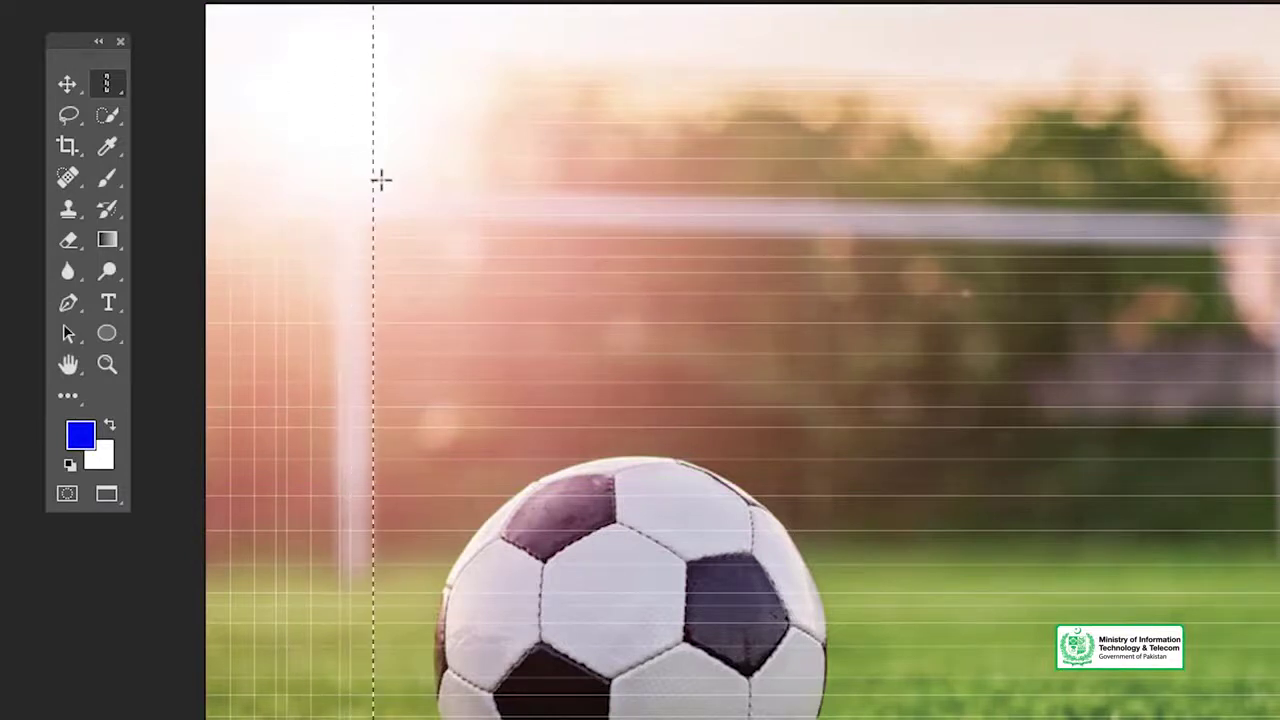
click(414, 180)
click(429, 180)
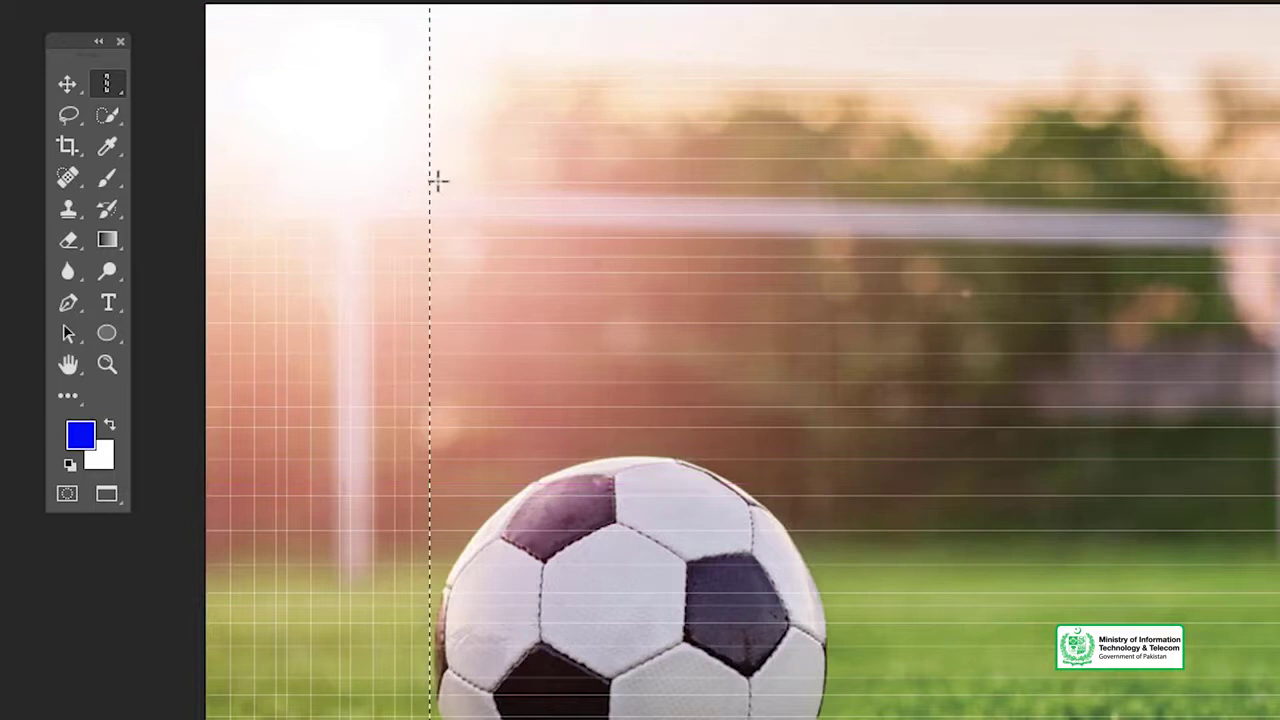
click(455, 180)
click(484, 178)
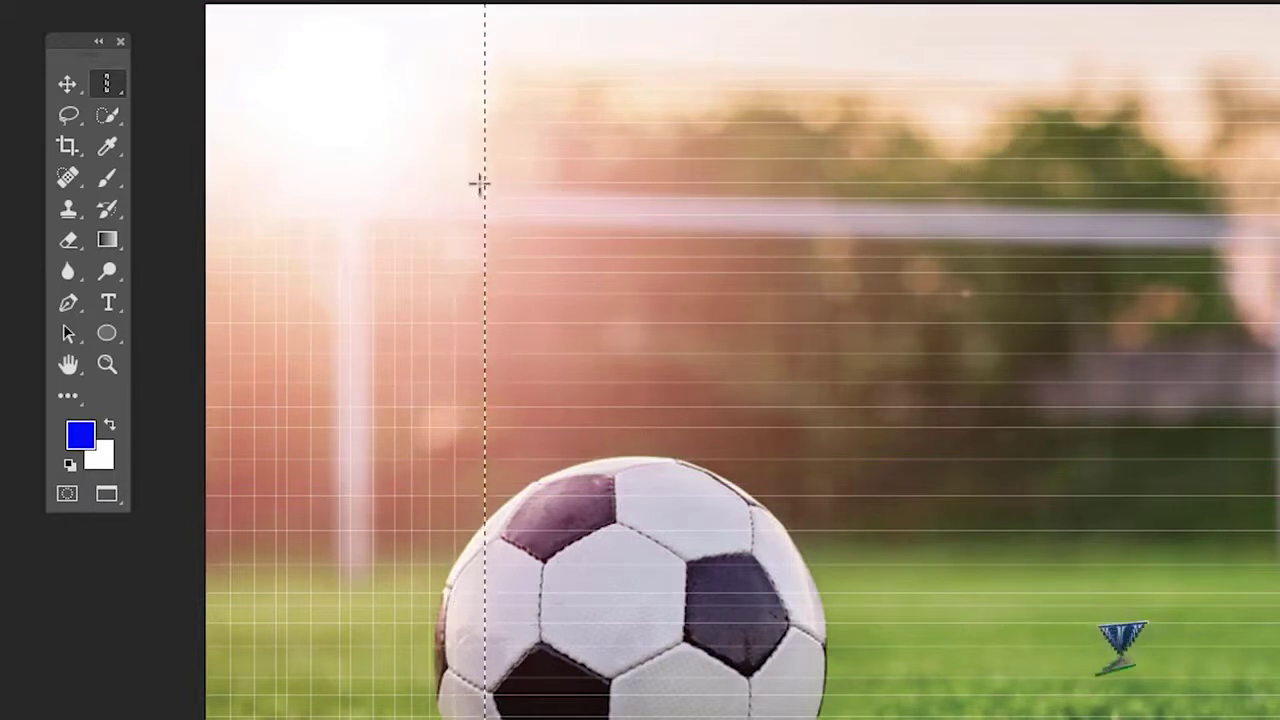
Step: Clear the selection and add more vertical lines through and past the ball
key(ctrl+d)
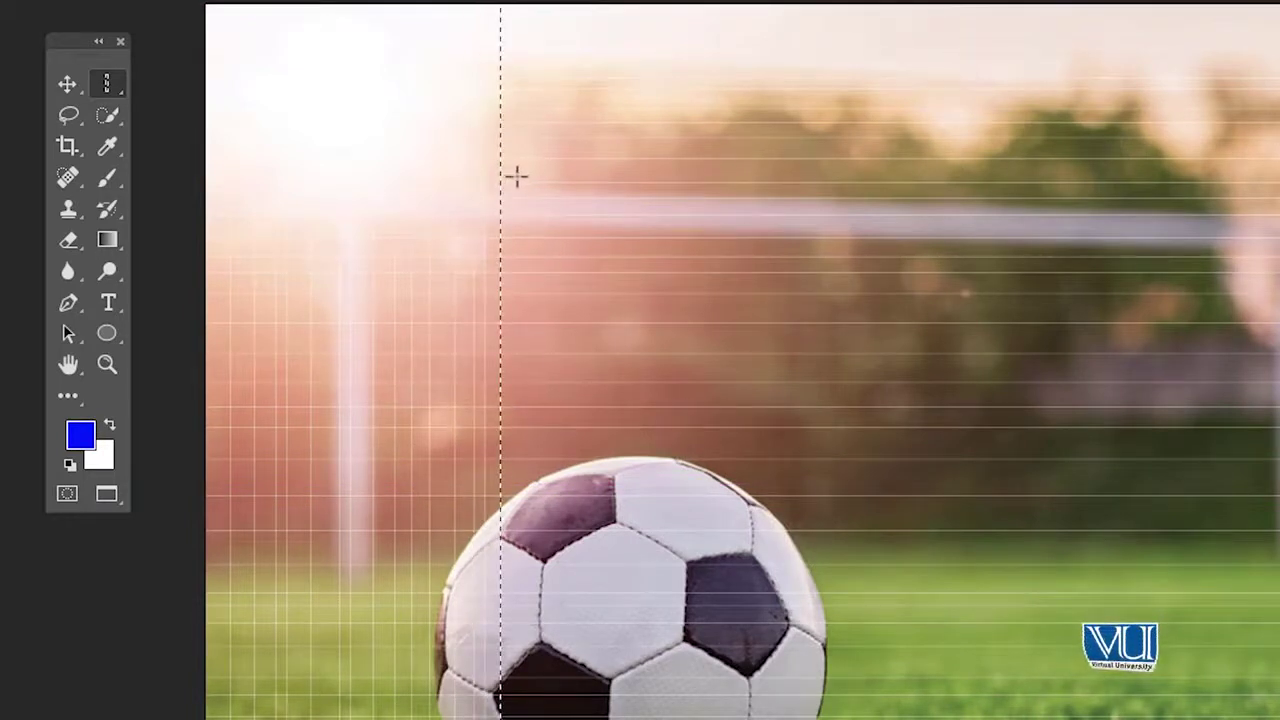
click(573, 176)
click(518, 178)
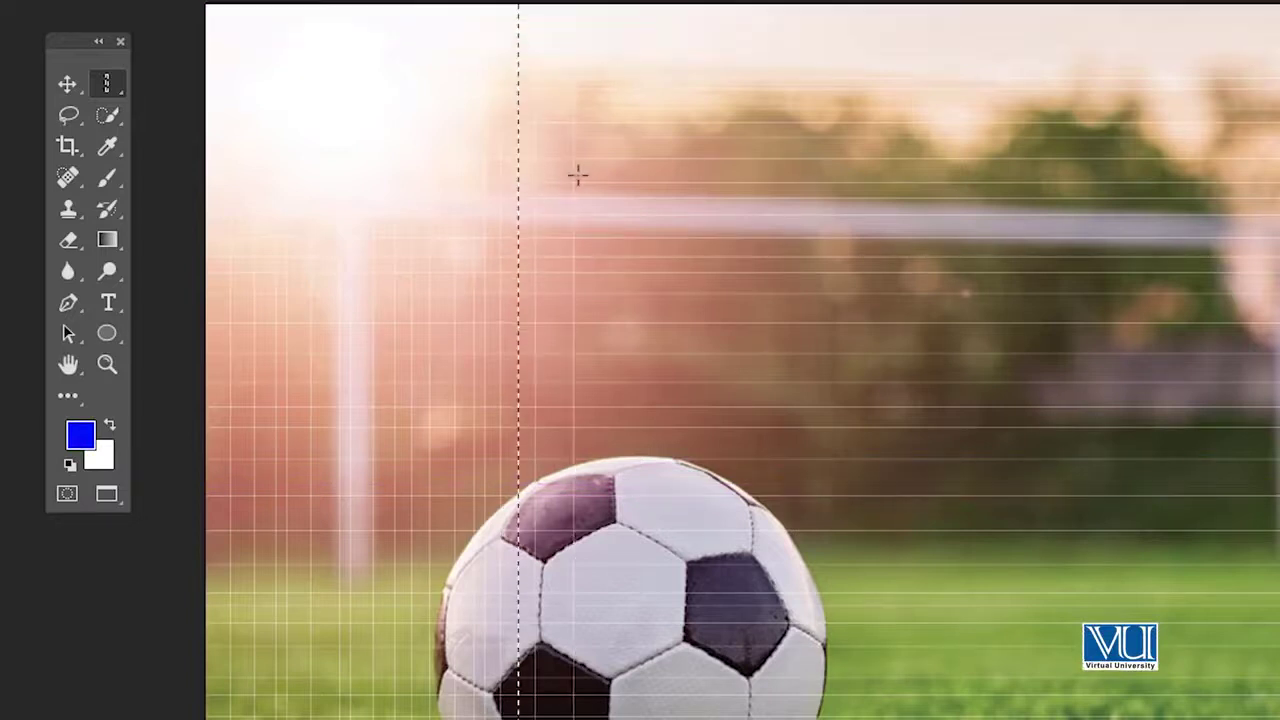
click(555, 176)
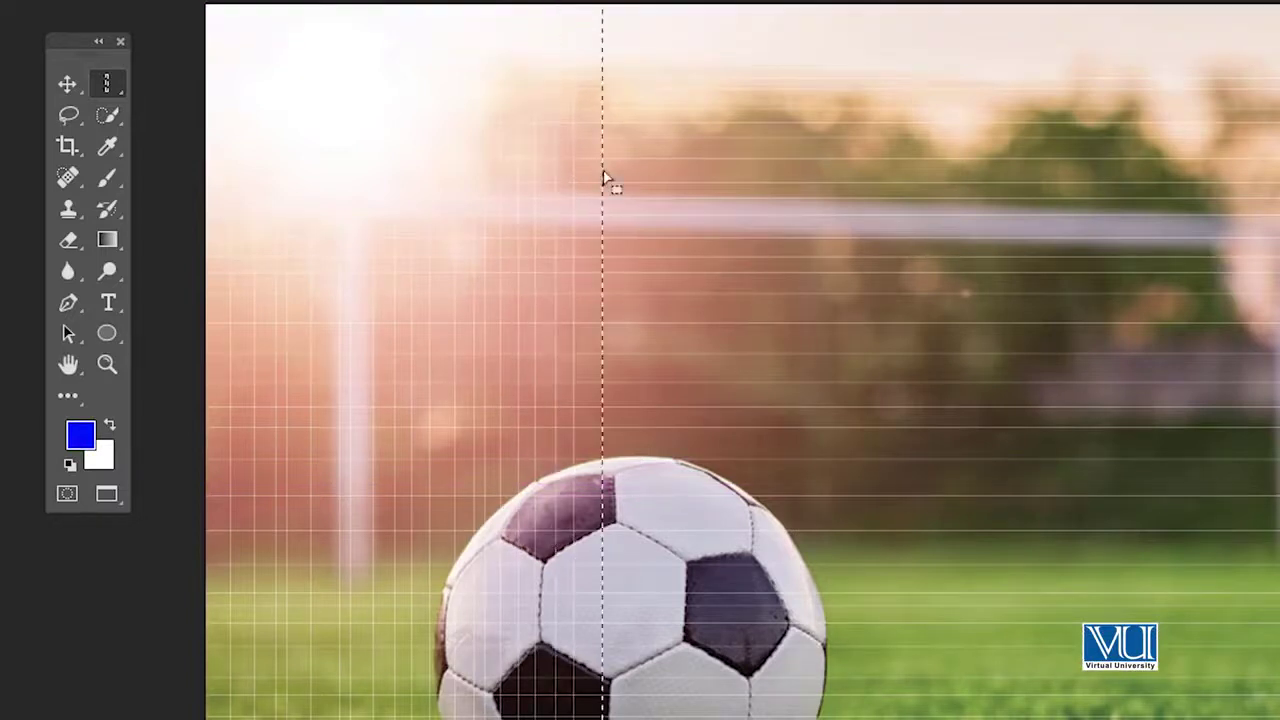
click(735, 170)
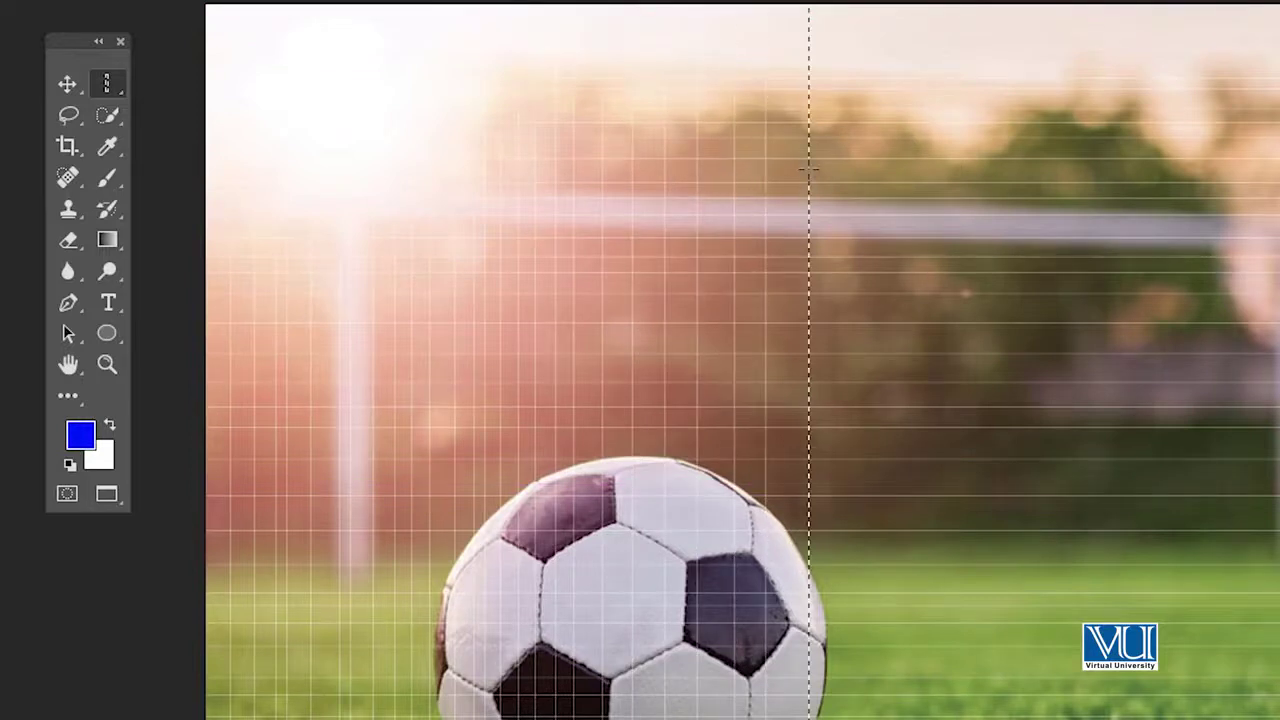
click(862, 160)
click(905, 152)
click(932, 150)
click(949, 148)
Step: Add further vertical lines out to the photo's right edge
click(983, 143)
click(1018, 140)
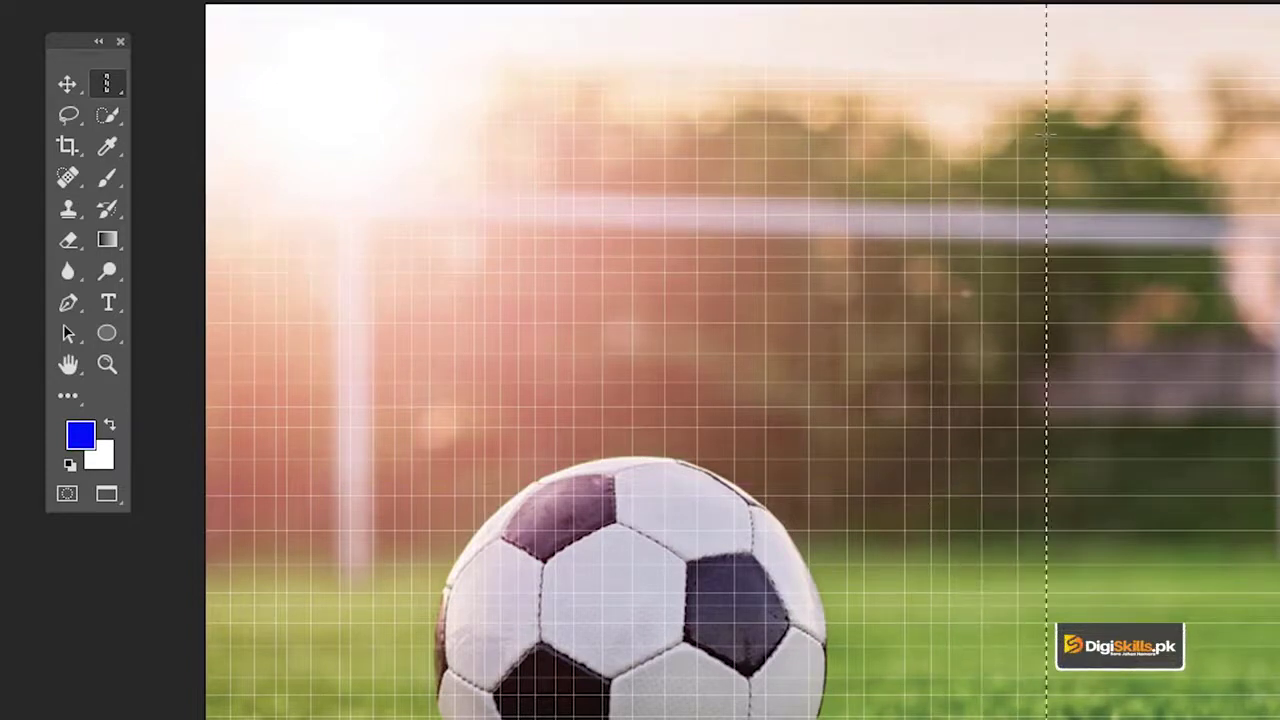
click(1089, 125)
click(1127, 119)
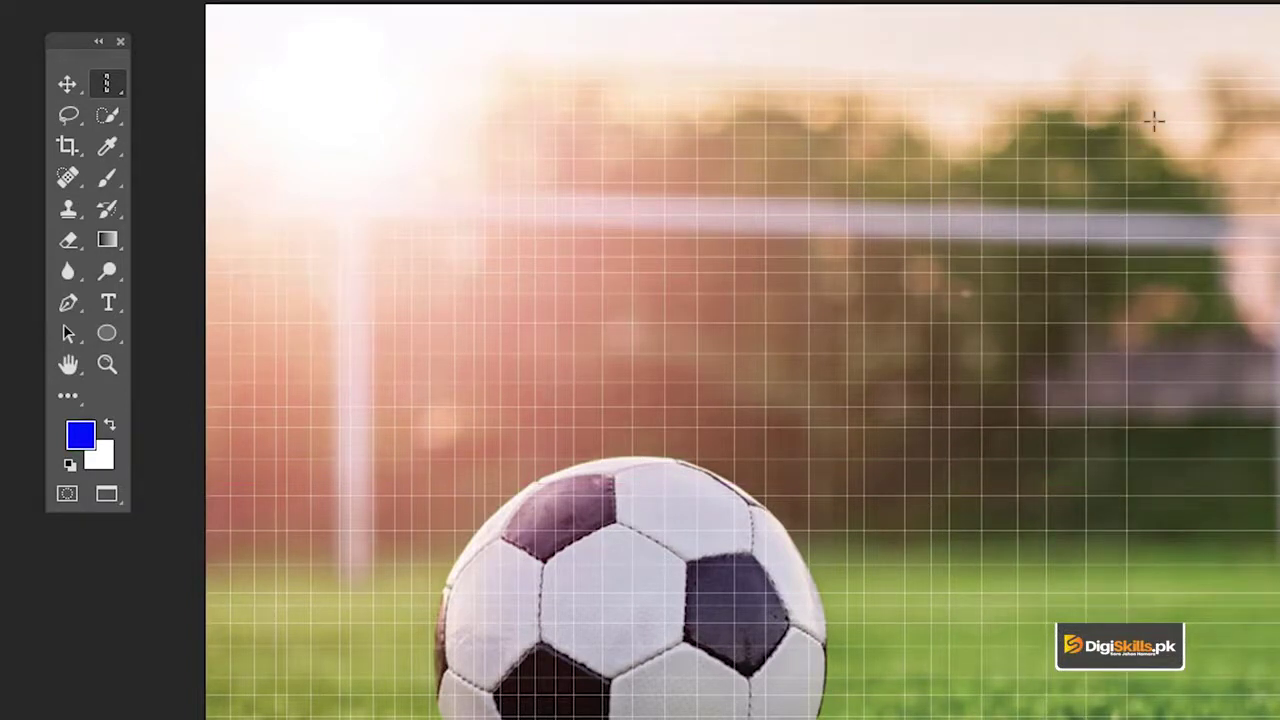
click(1198, 116)
click(1257, 72)
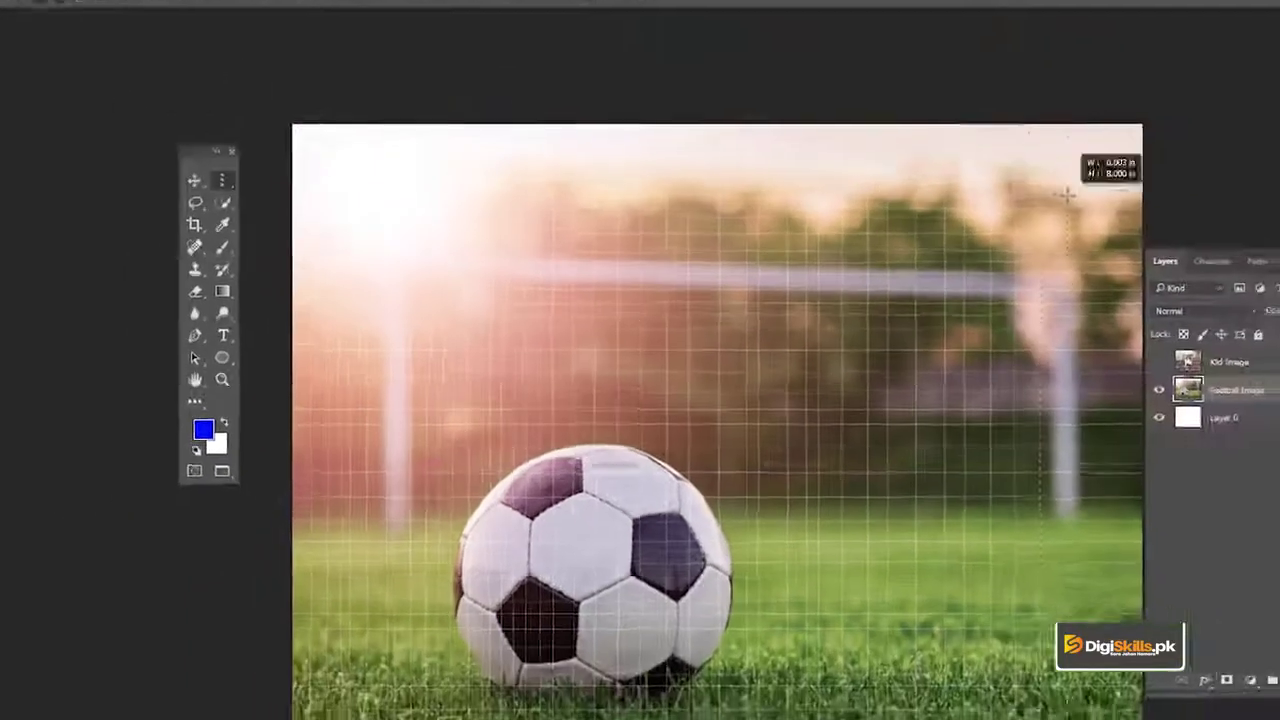
click(1033, 205)
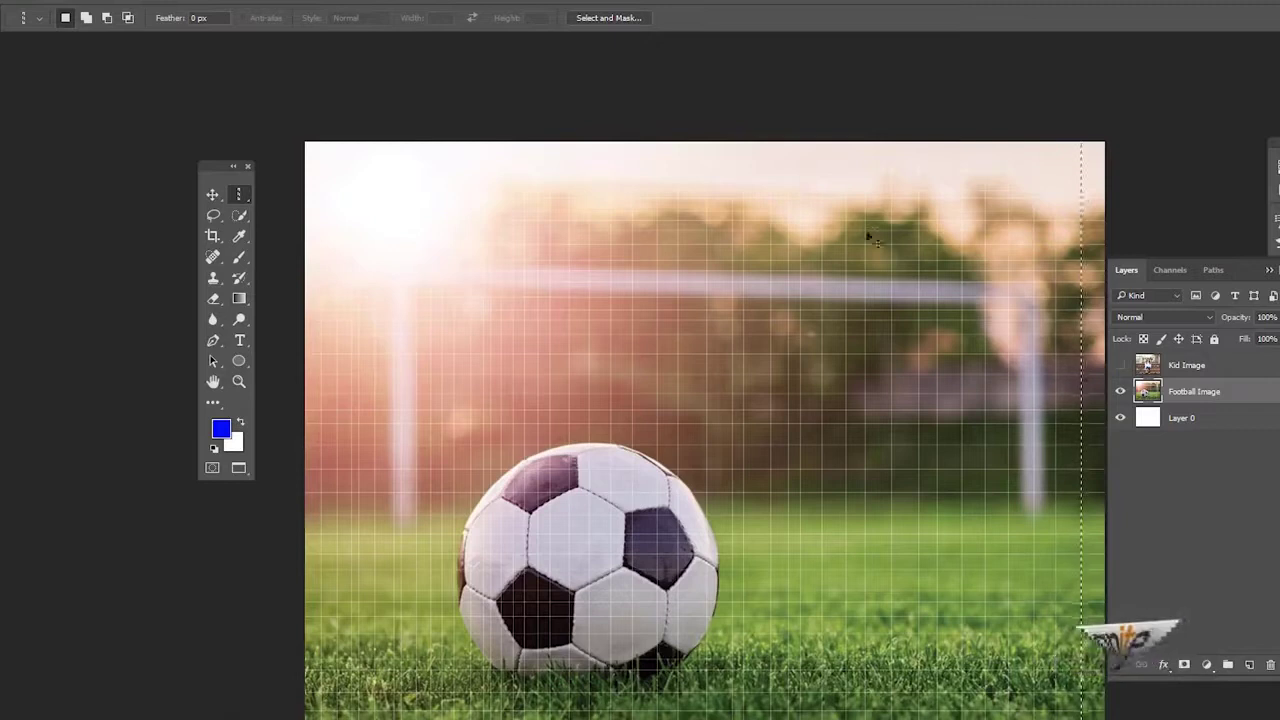
key(z)
click(655, 376)
key(v)
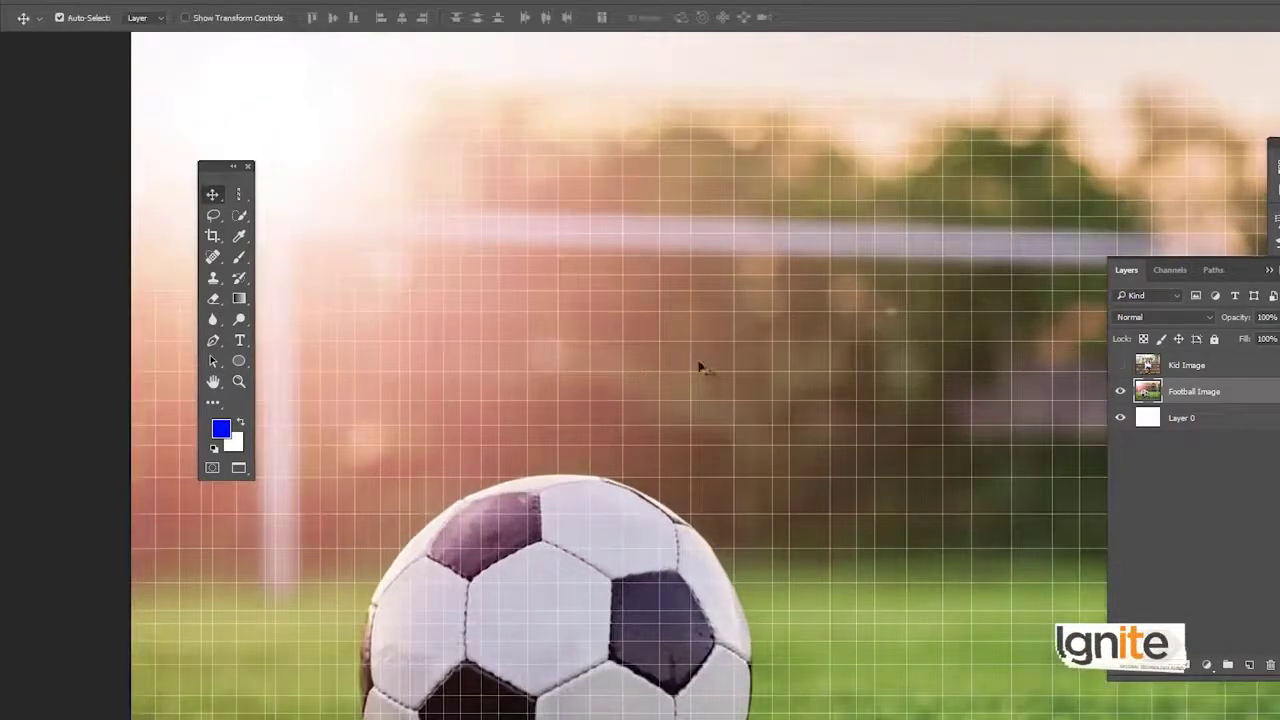
scroll(651, 323, down, 3)
scroll(714, 286, right, 3)
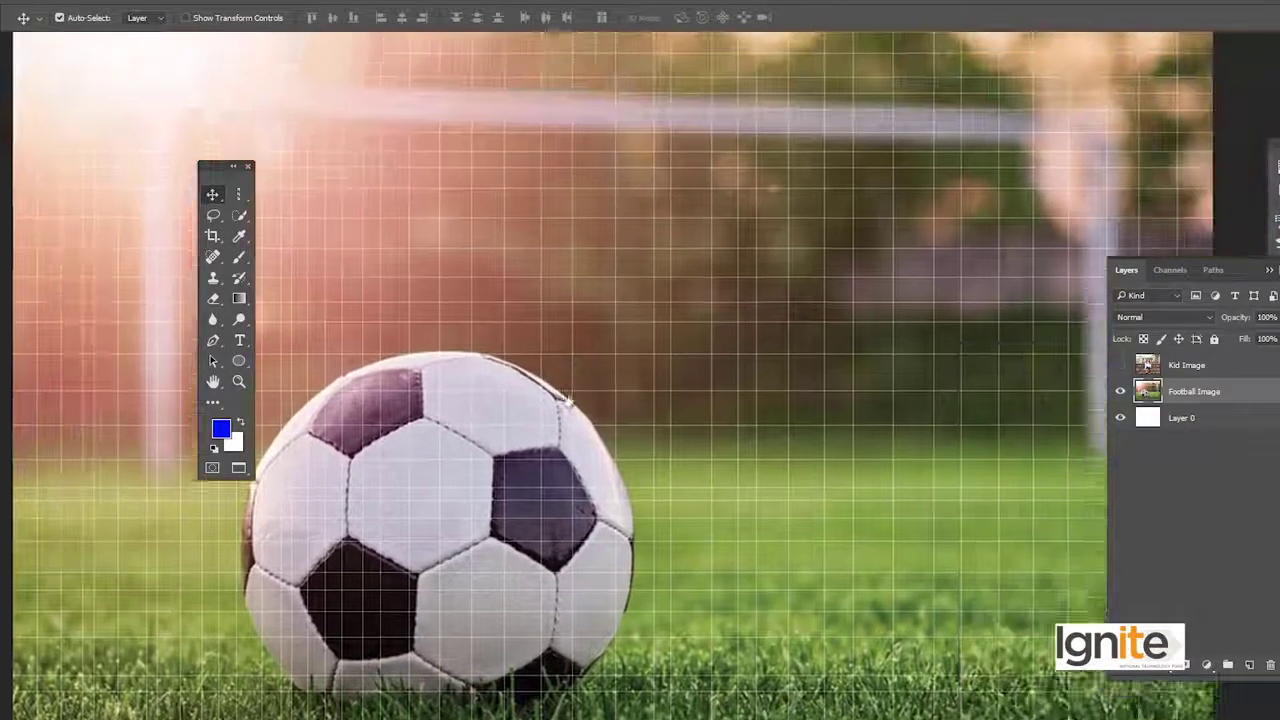
scroll(568, 402, up, 3)
scroll(554, 329, left, 3)
scroll(683, 391, down, 2)
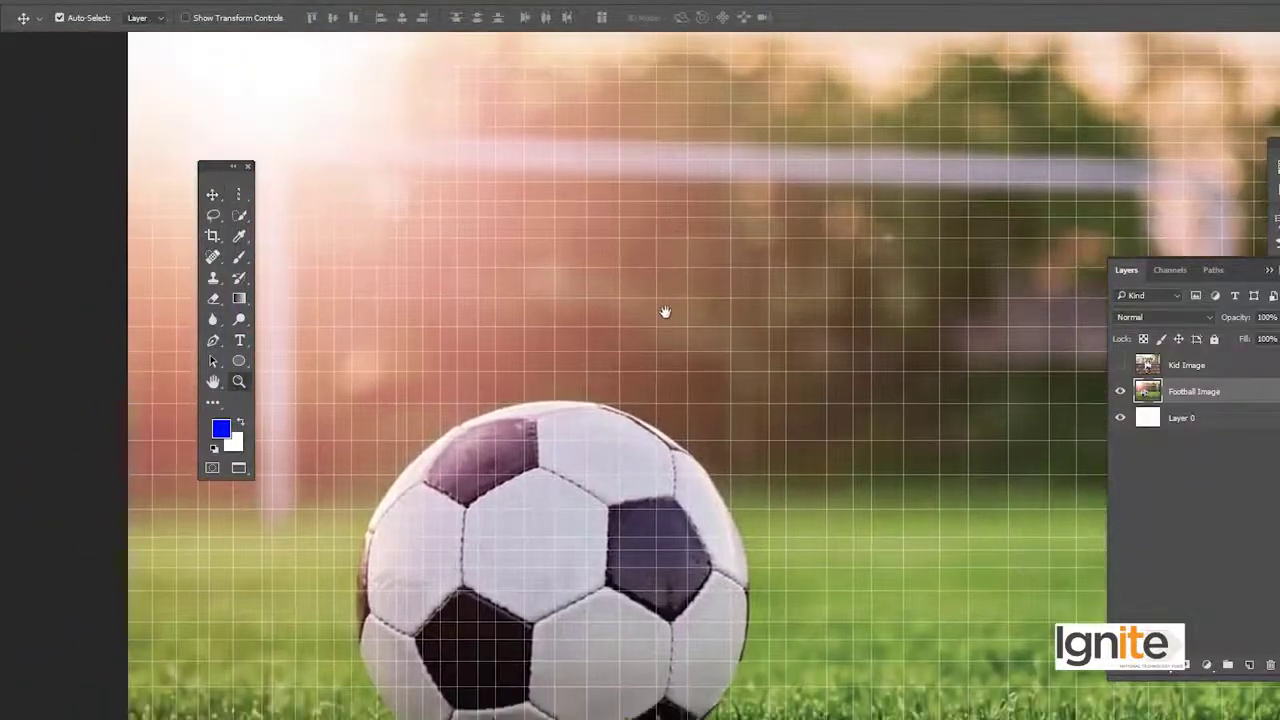
key(z)
alt+click(652, 374)
click(651, 356)
alt+click(658, 358)
alt+click(658, 358)
key(v)
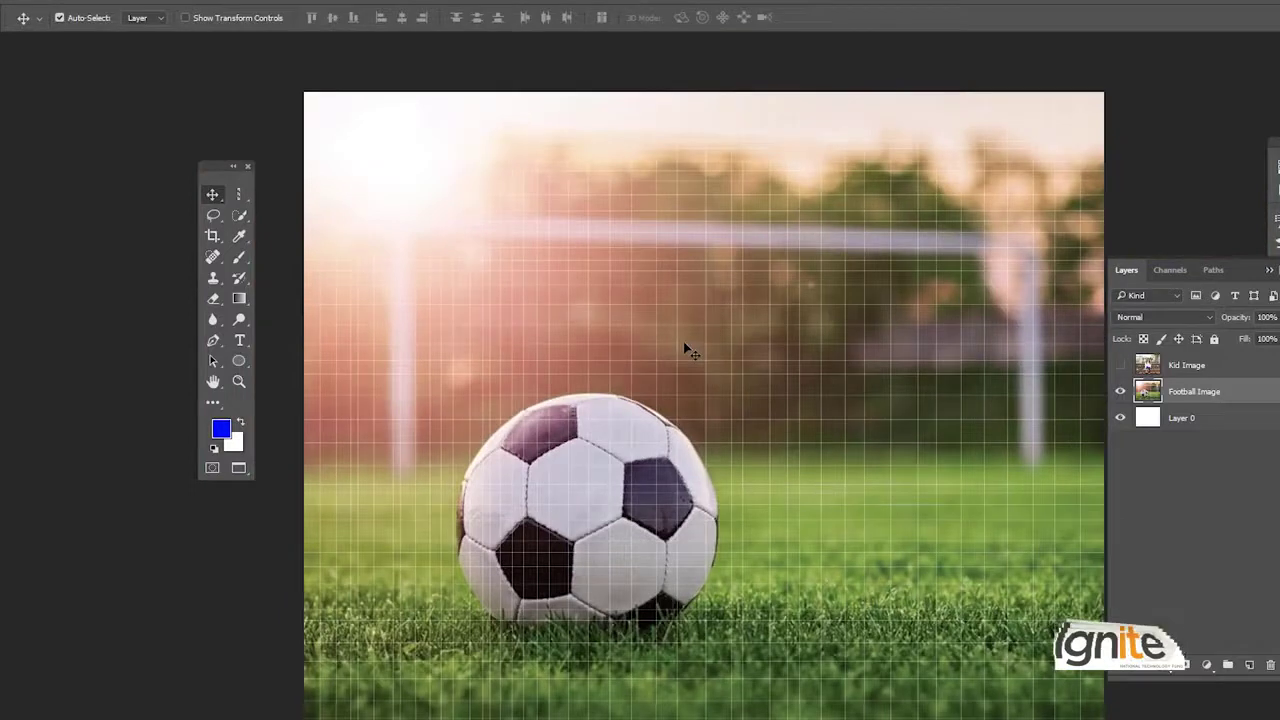